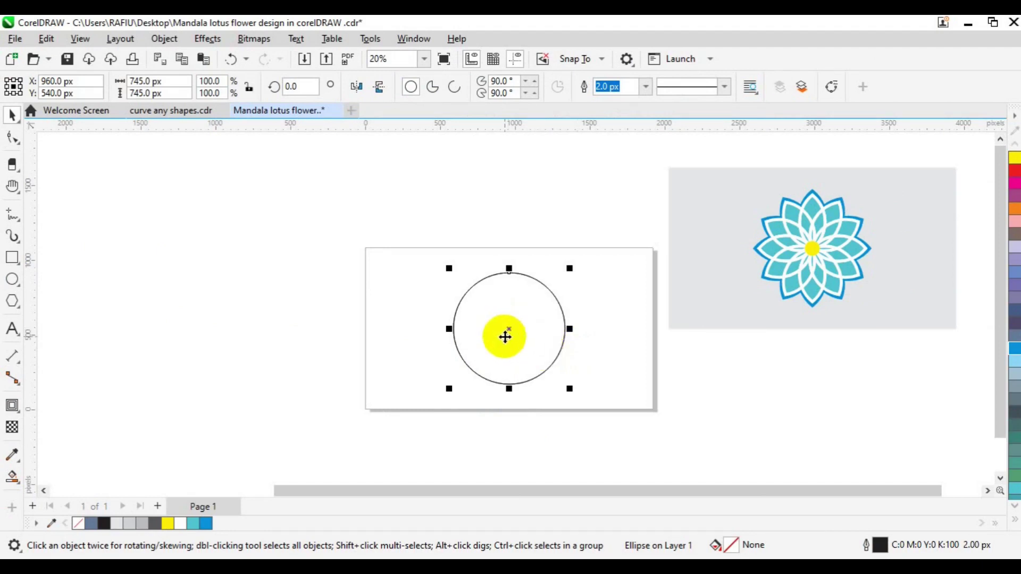
Duplicate the circle horizontally to X 1,423.5 px so it overlaps the original, and create a shape from the overlap with Smart Fill.
left_click_drag(510, 330, 576, 336)
left_click(12, 478)
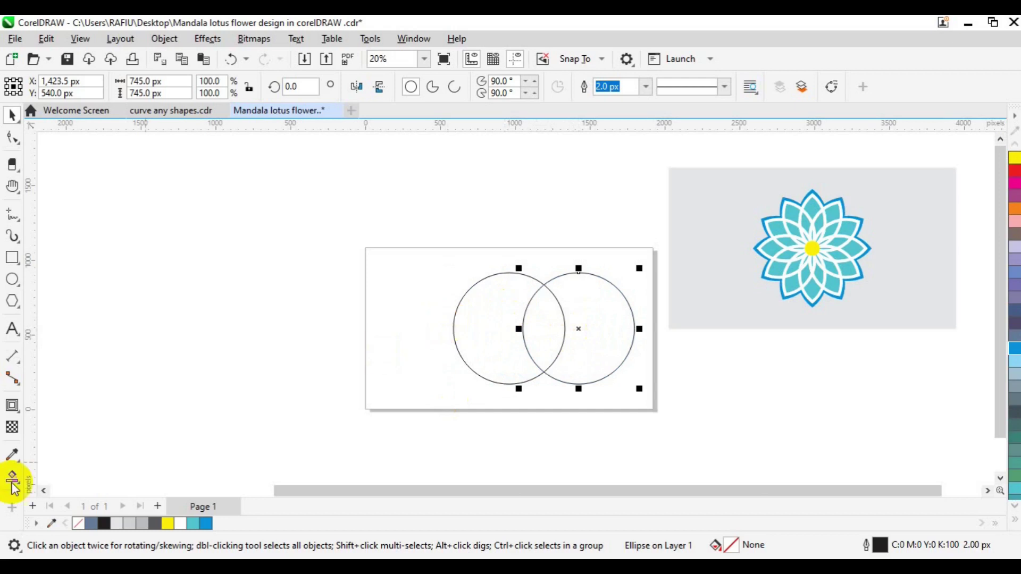
left_click(11, 480)
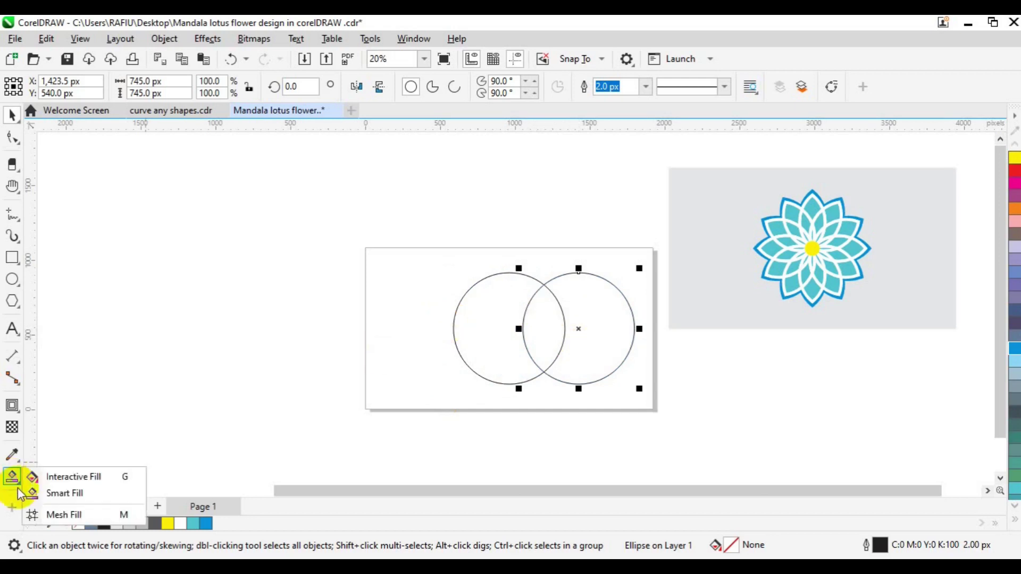
left_click(68, 493)
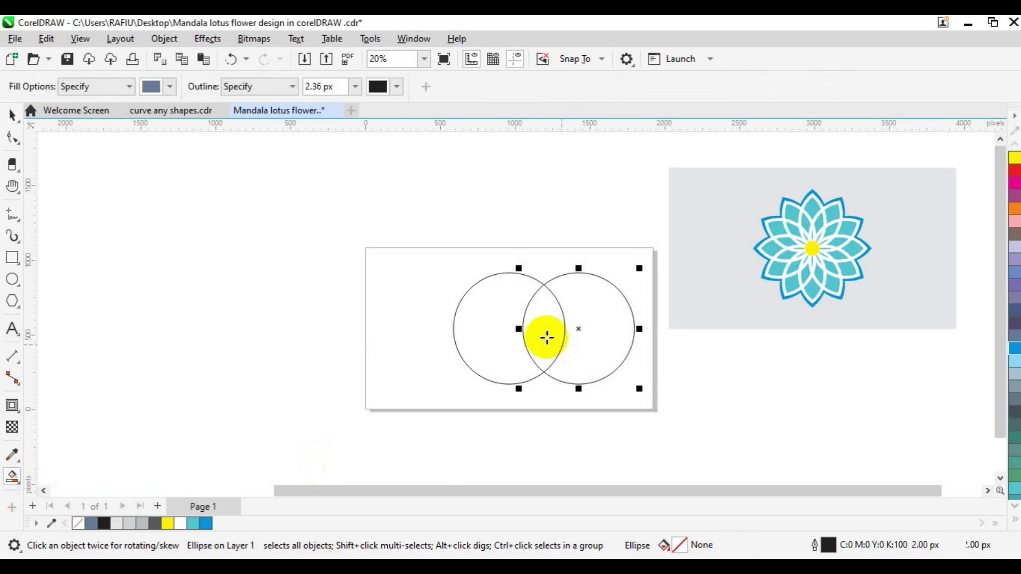
left_click(547, 337)
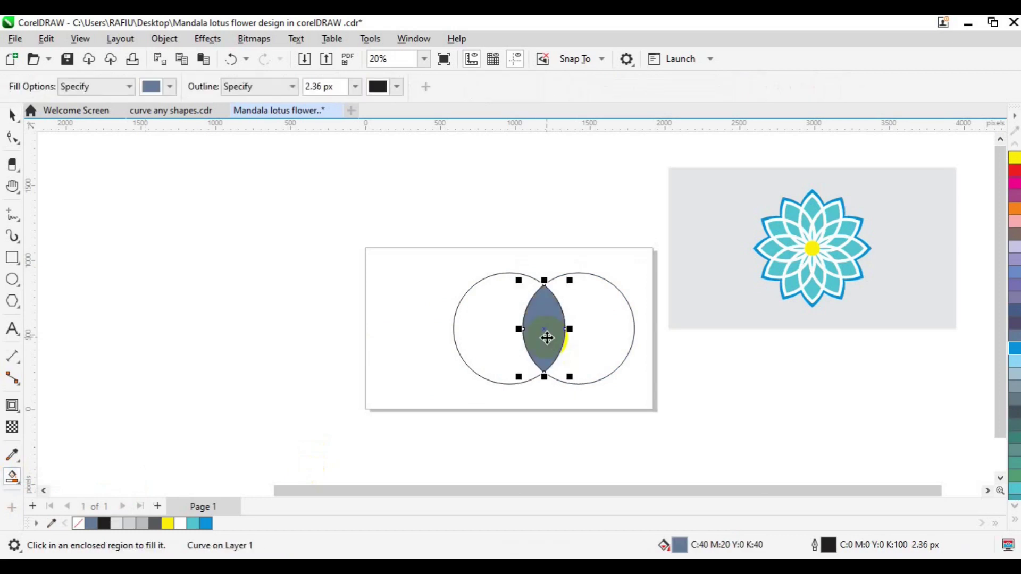
Delete both construction circles, keeping only the filled petal shape.
key("space")
left_click(619, 339)
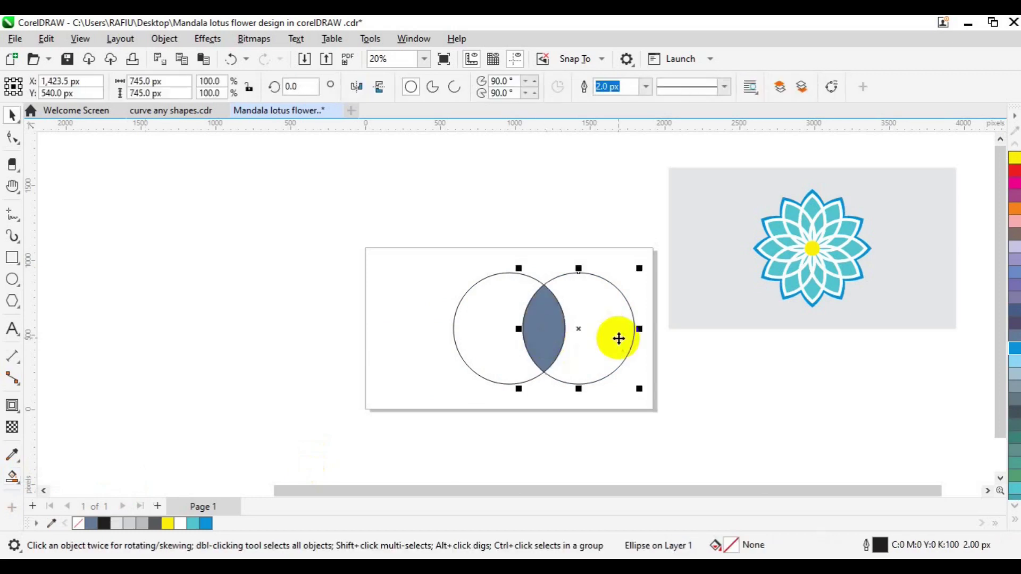
left_click(487, 346, "shift")
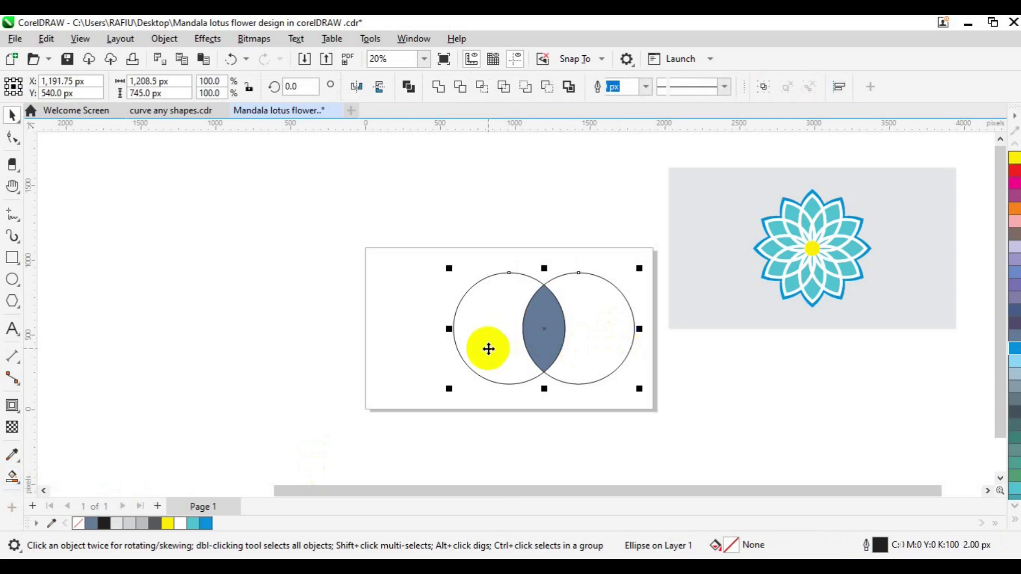
key("Delete")
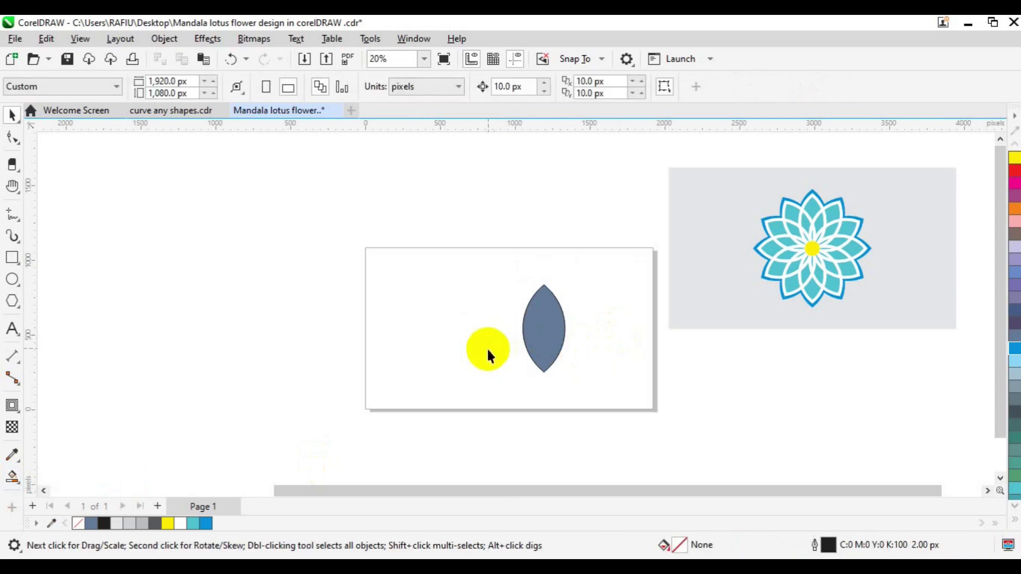
Center the petal on the page and remove its fill.
left_click(556, 332)
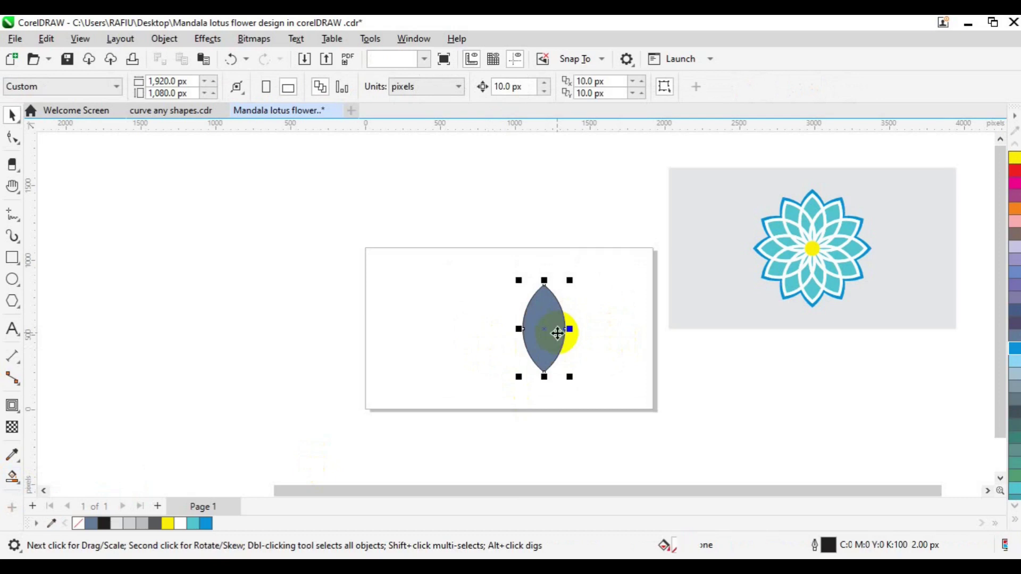
key("p")
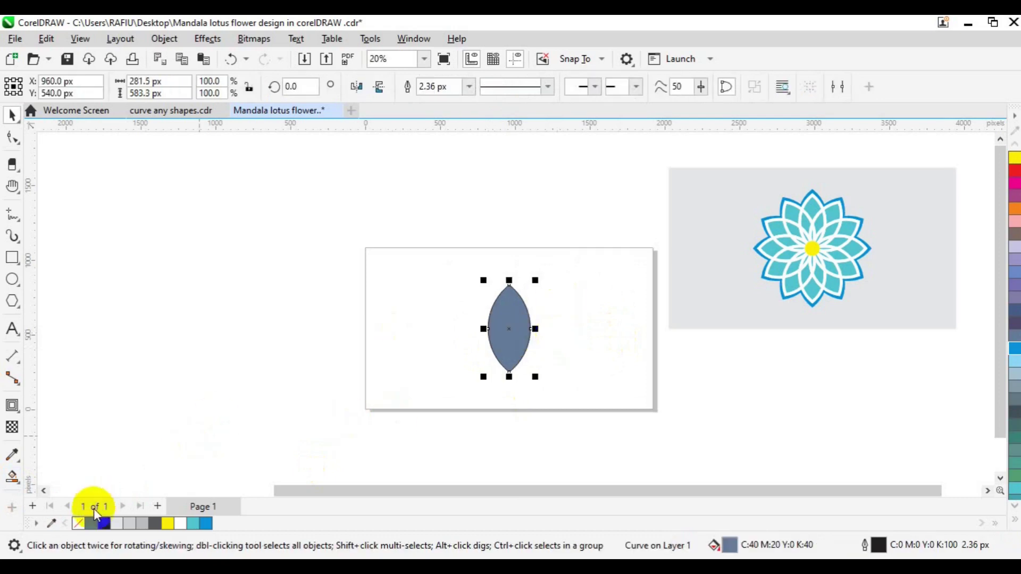
left_click(77, 527)
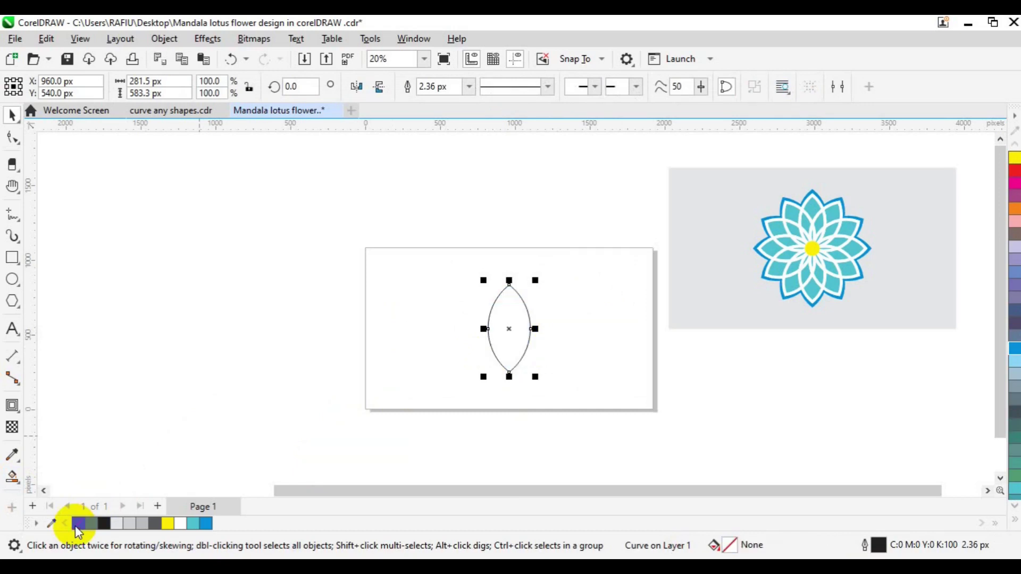
Move the petal's rotation center to its bottom tip and rotate it by 30° with 12 copies using the Transform docker.
left_click(509, 333)
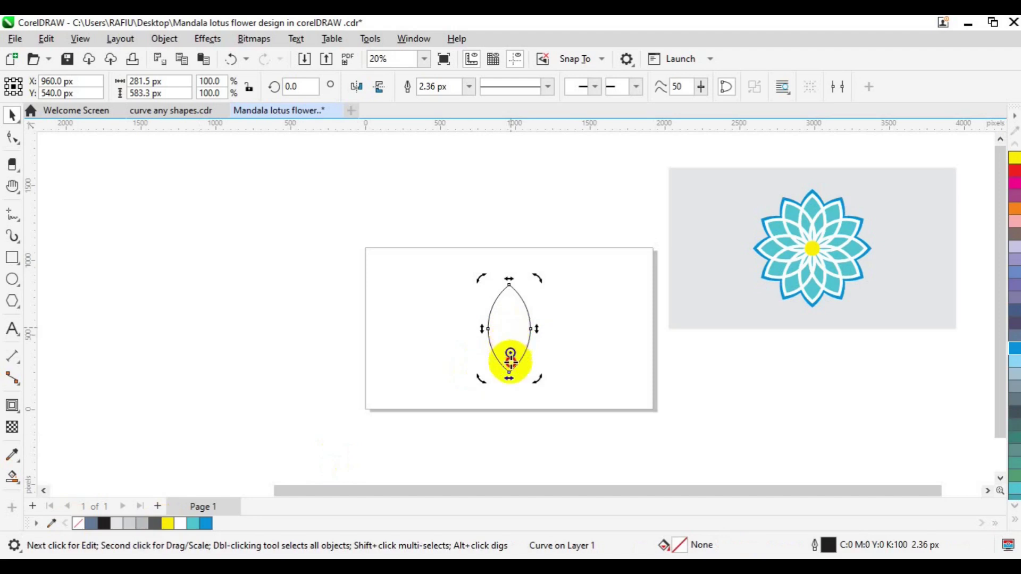
left_click_drag(509, 372, 509, 373)
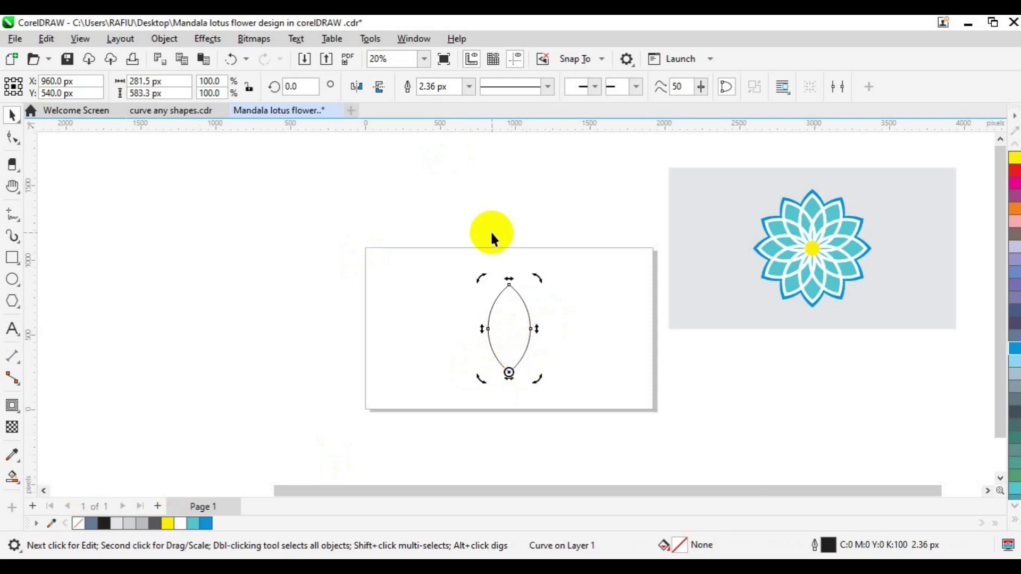
left_click(417, 41)
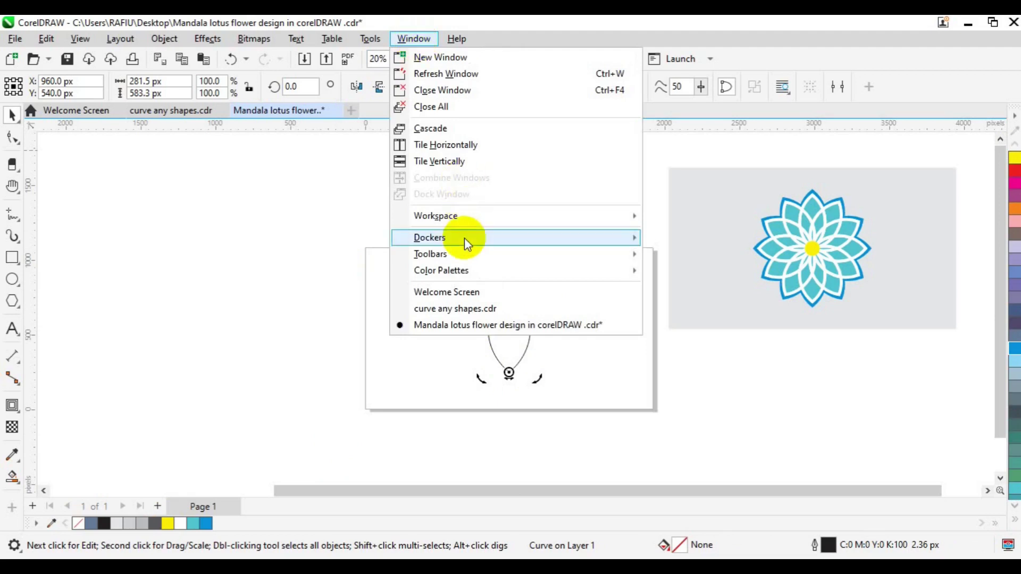
mouse_move(464, 238)
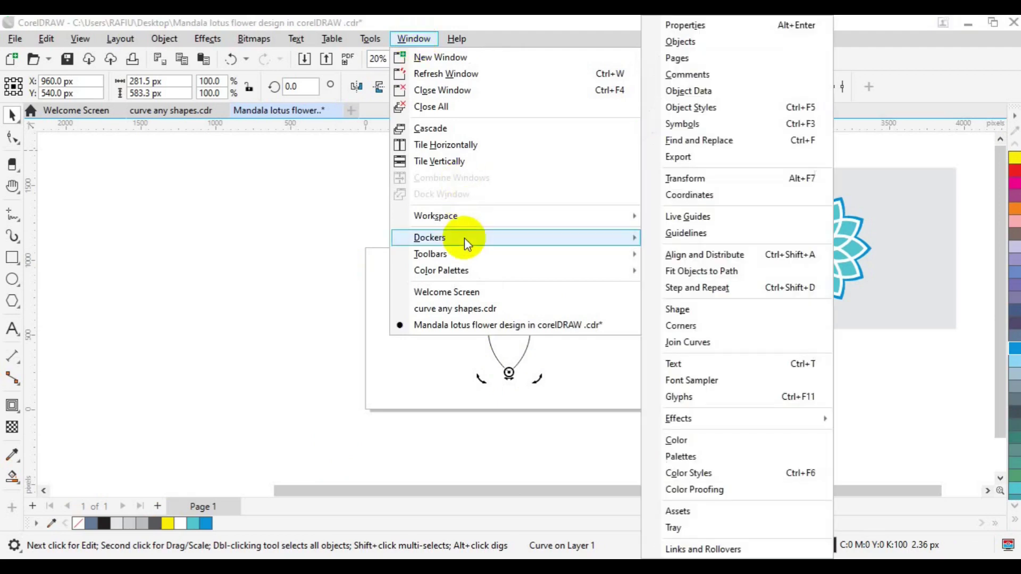
left_click(712, 180)
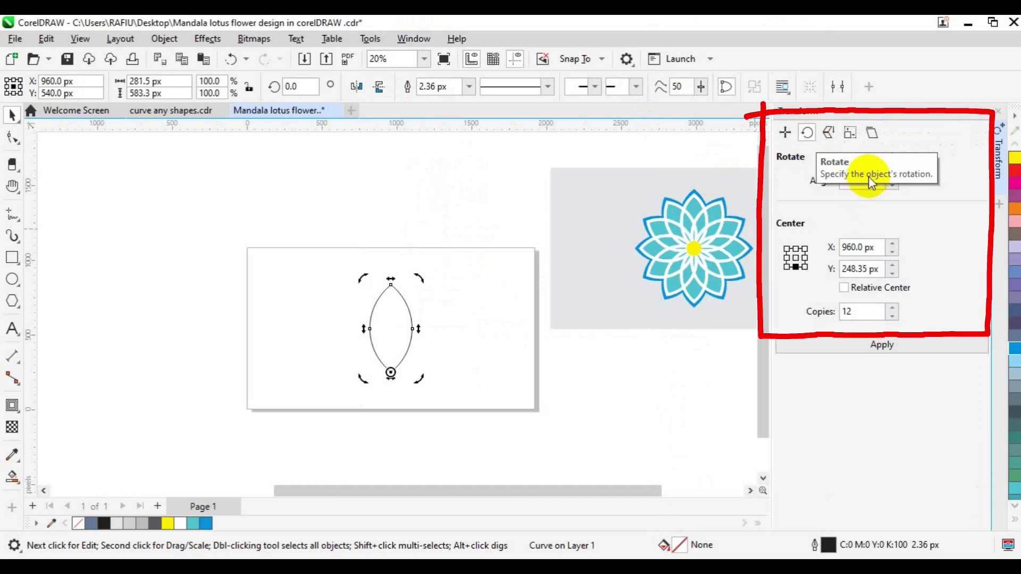
double_click(851, 180)
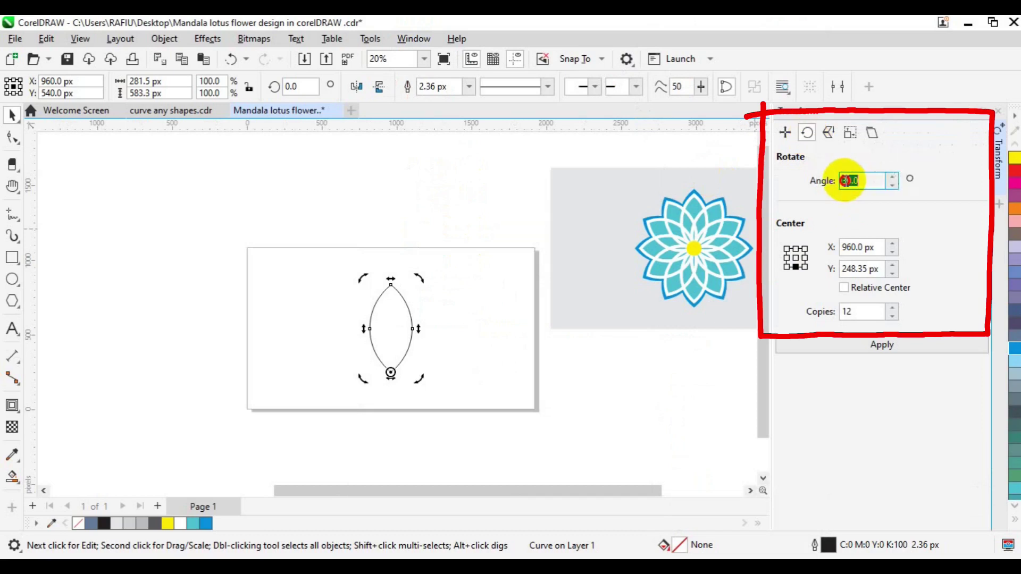
left_click_drag(877, 312, 843, 312)
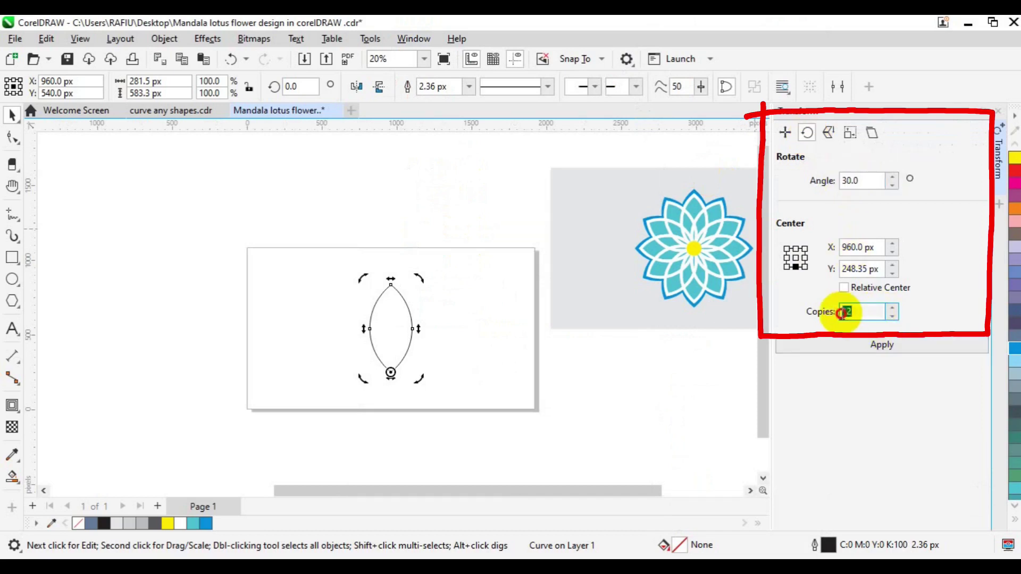
left_click(877, 352)
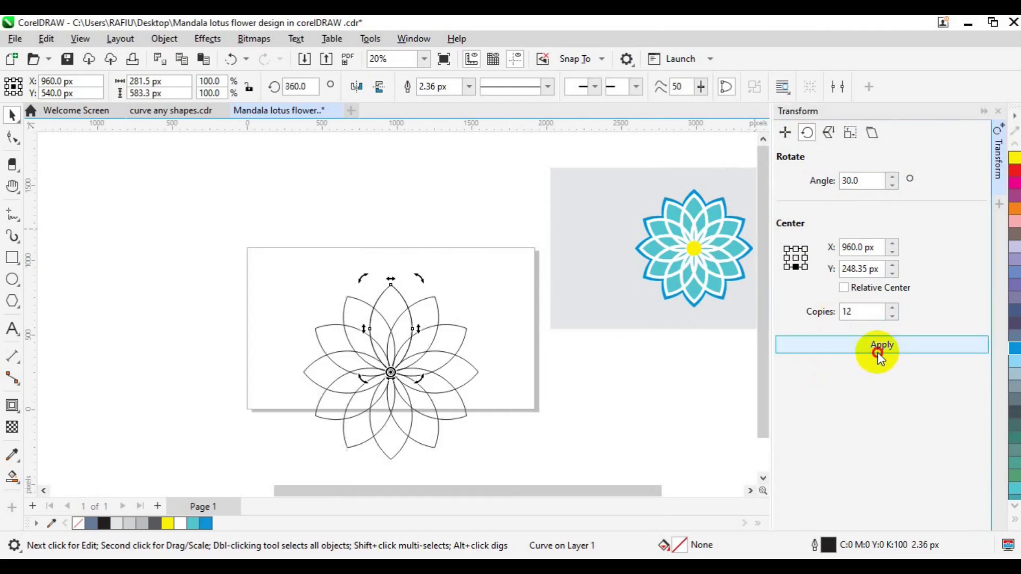
left_click(624, 371)
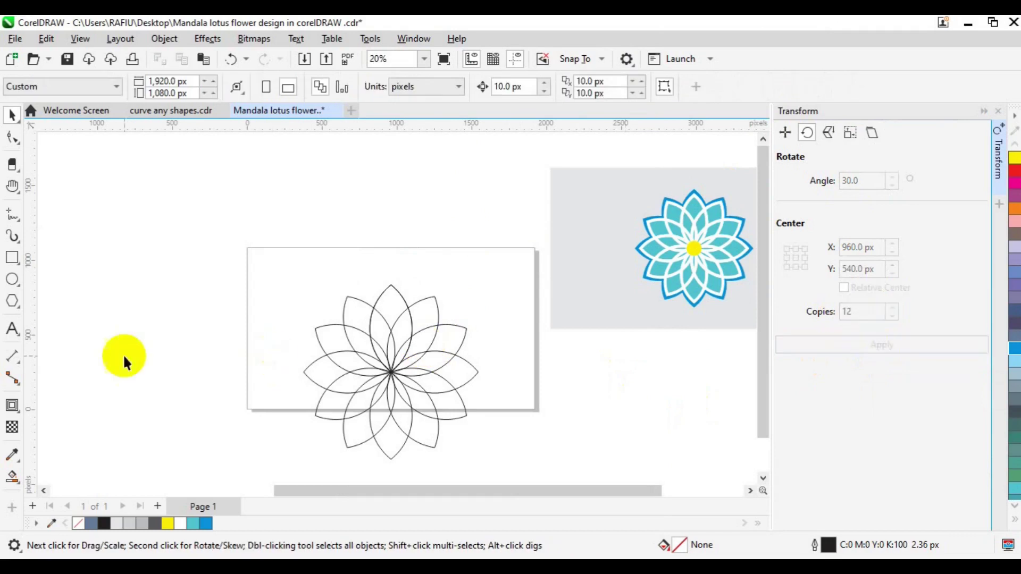
Use Smart Fill on the upright petal's lower sliver, its middle right segment and its tip.
left_click(16, 482)
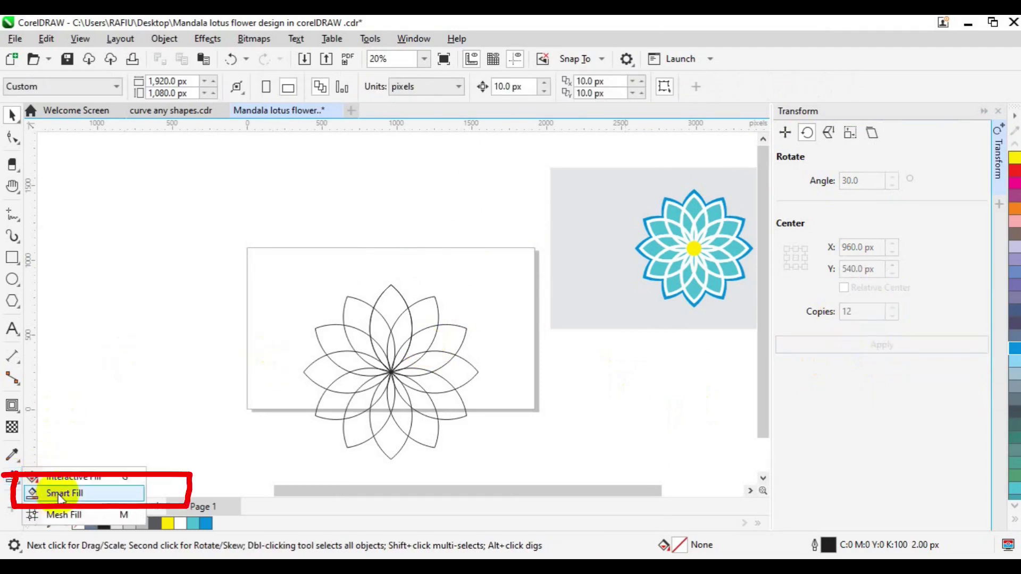
left_click(58, 495)
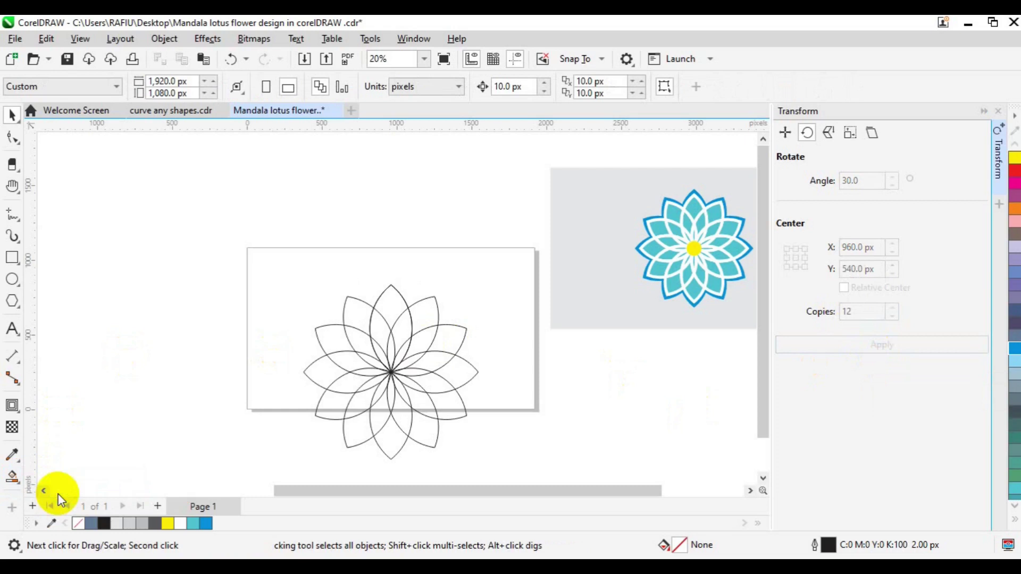
left_click(397, 360)
left_click(403, 326)
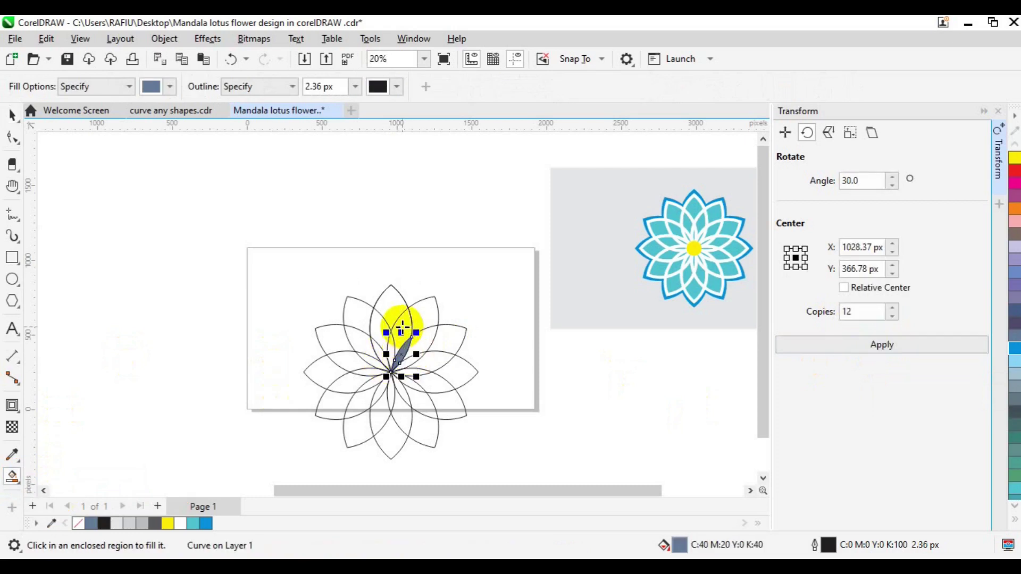
left_click(386, 305)
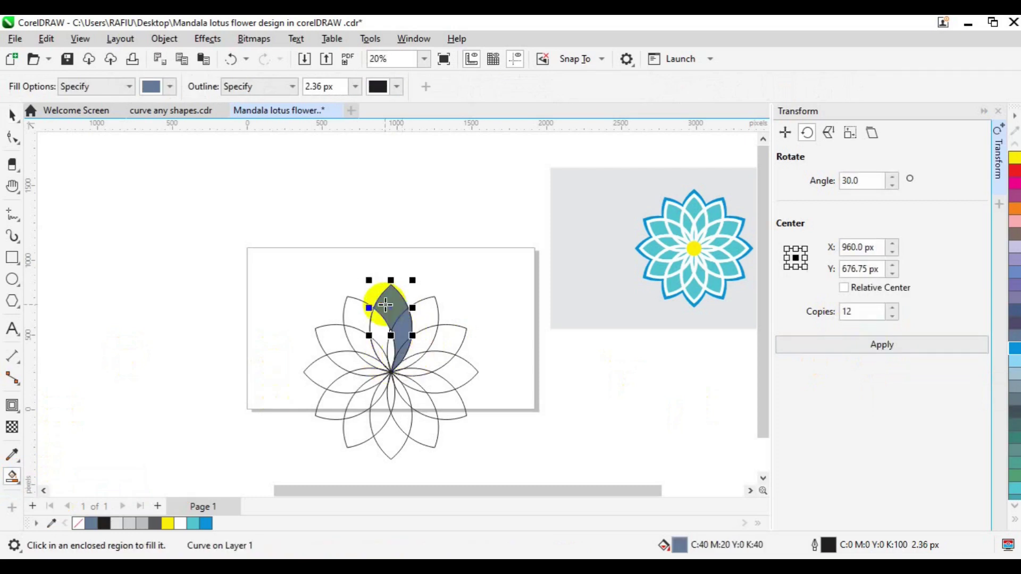
Move the three filled segments together off the outlined flower to the empty area left of the page.
key("space")
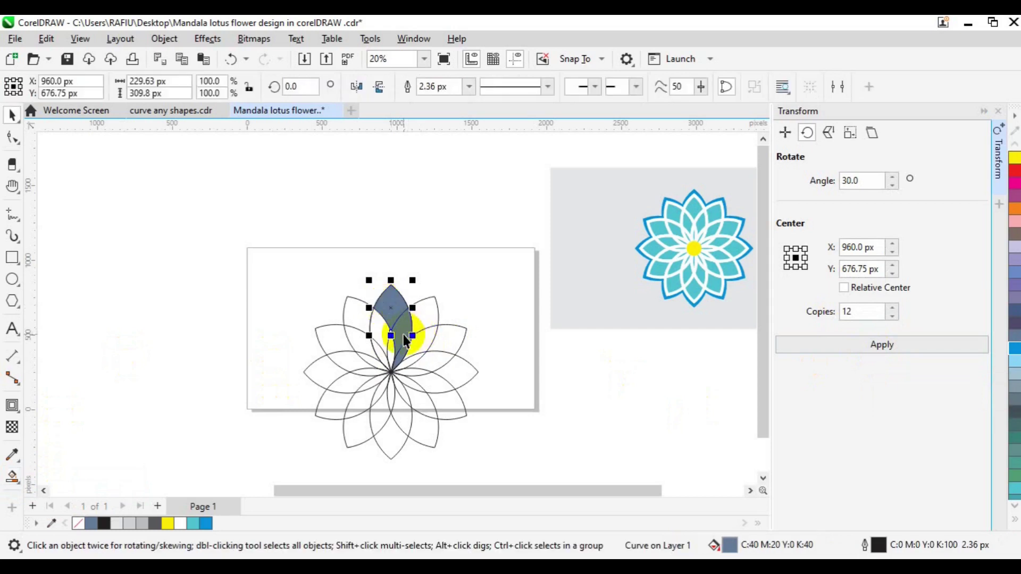
left_click(402, 358, "shift")
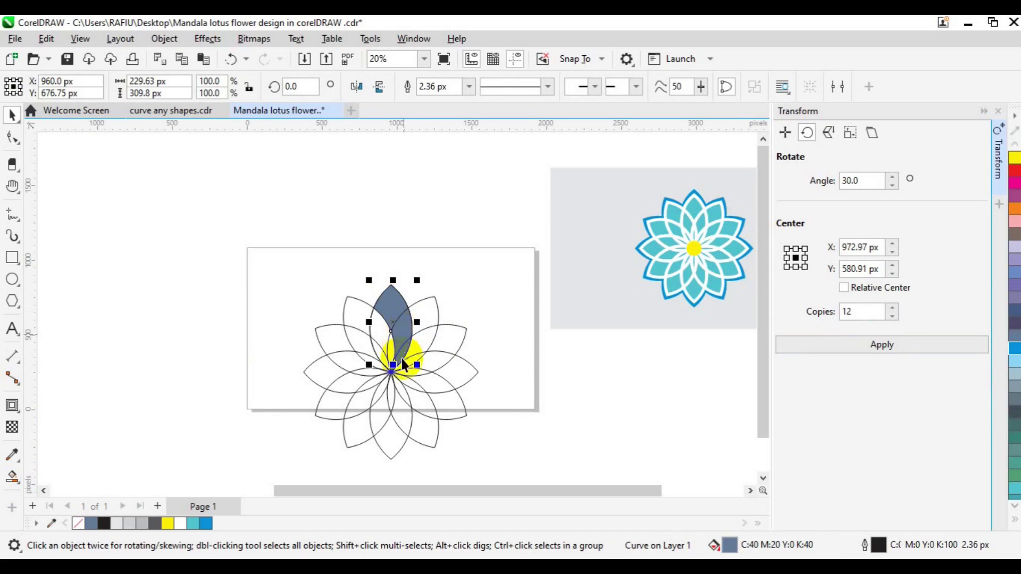
left_click_drag(403, 358, 217, 367)
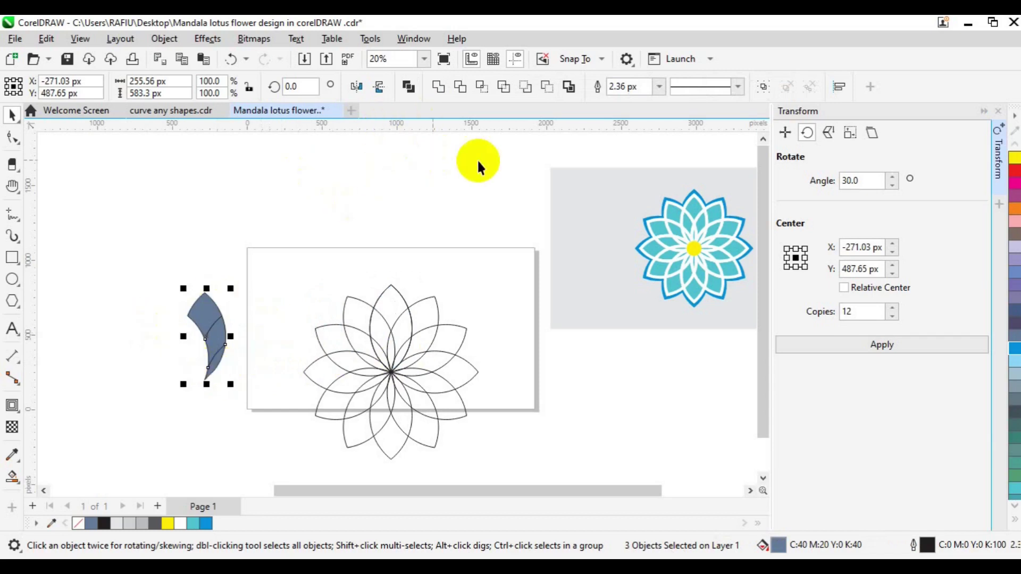
Set the three segments' outline width to 20 px and group them.
left_click(658, 88)
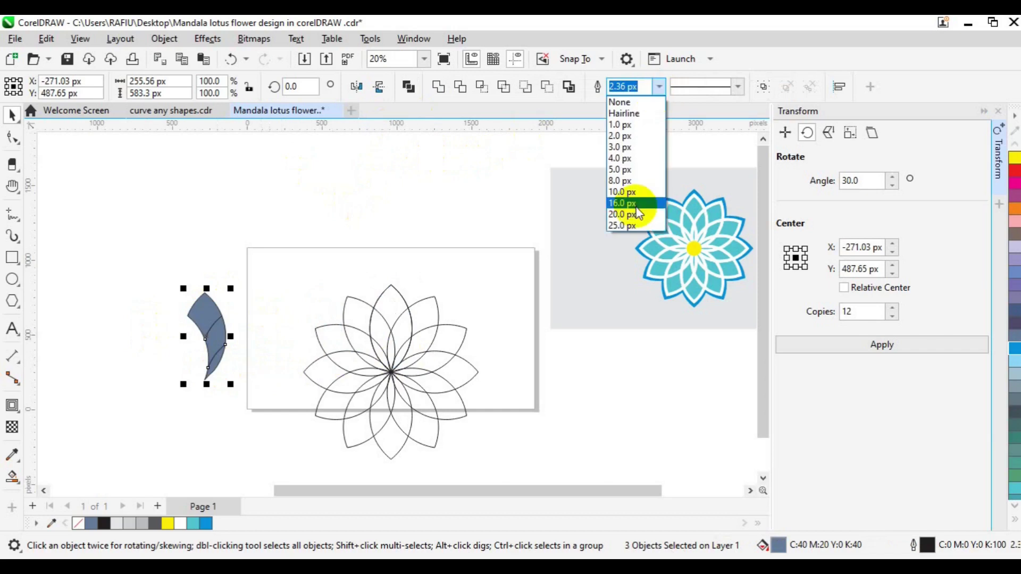
left_click(637, 215)
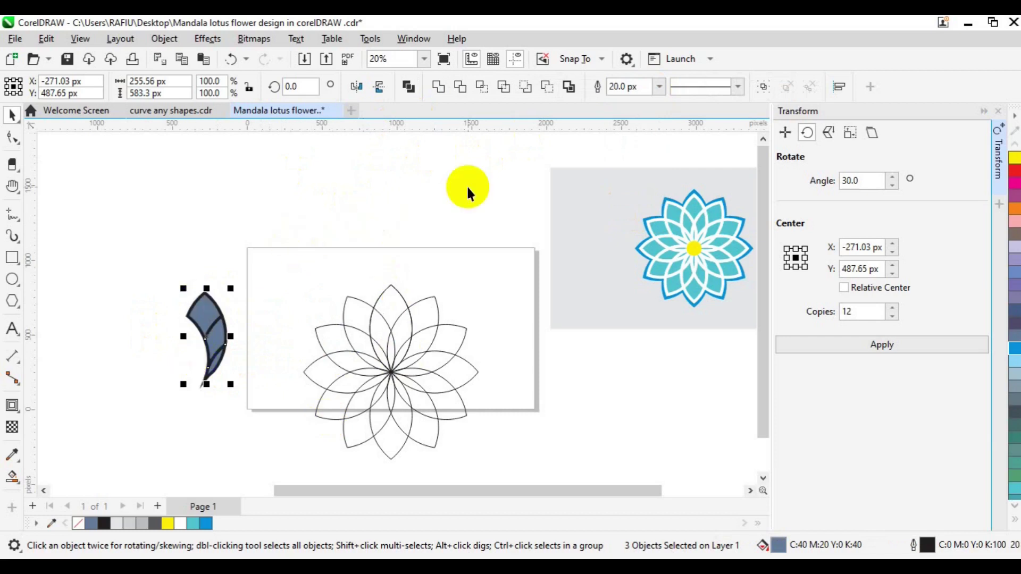
left_click(764, 88)
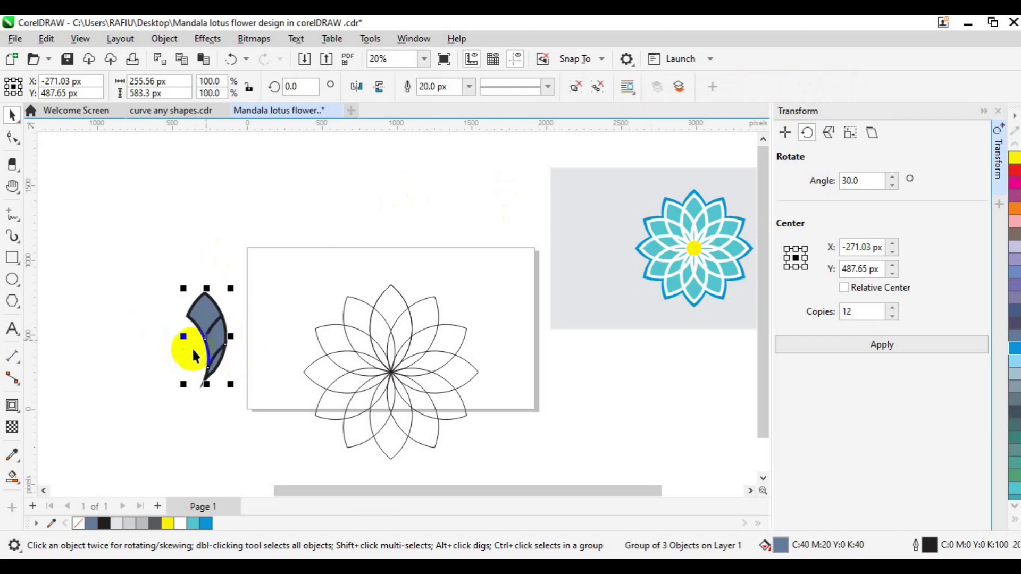
Move the group's rotation center to its bottom tip and rotate it by 30° with 12 copies.
mouse_move(183, 336)
left_mouse_down()
mouse_move(184, 385)
mouse_move(209, 335)
left_mouse_up()
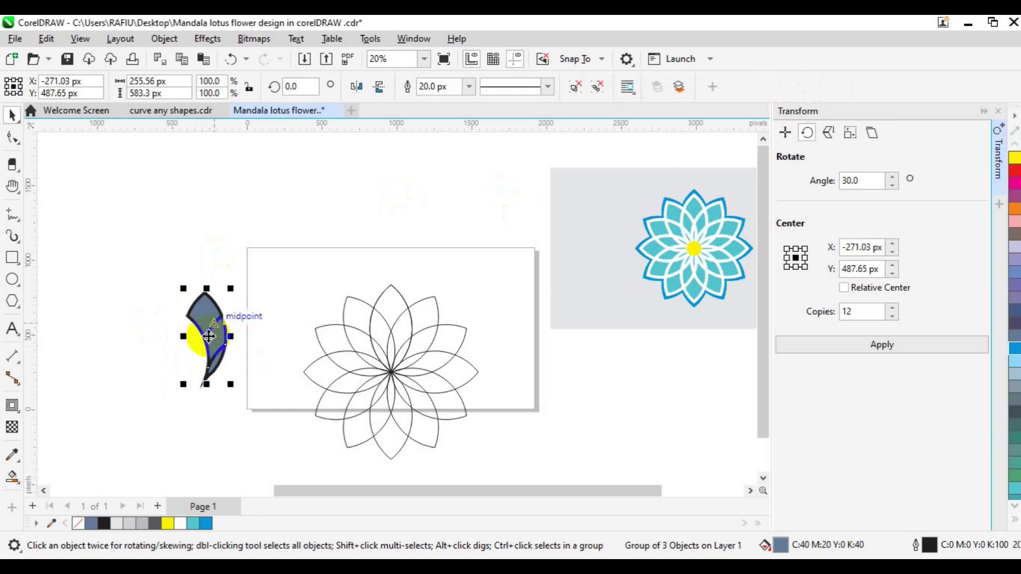
left_click(208, 336)
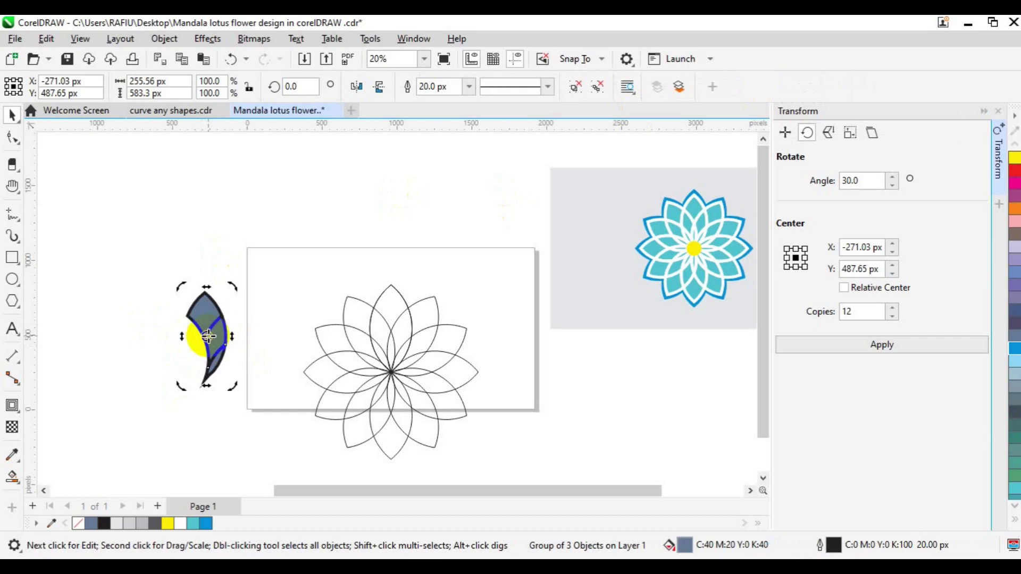
left_click_drag(208, 336, 205, 379)
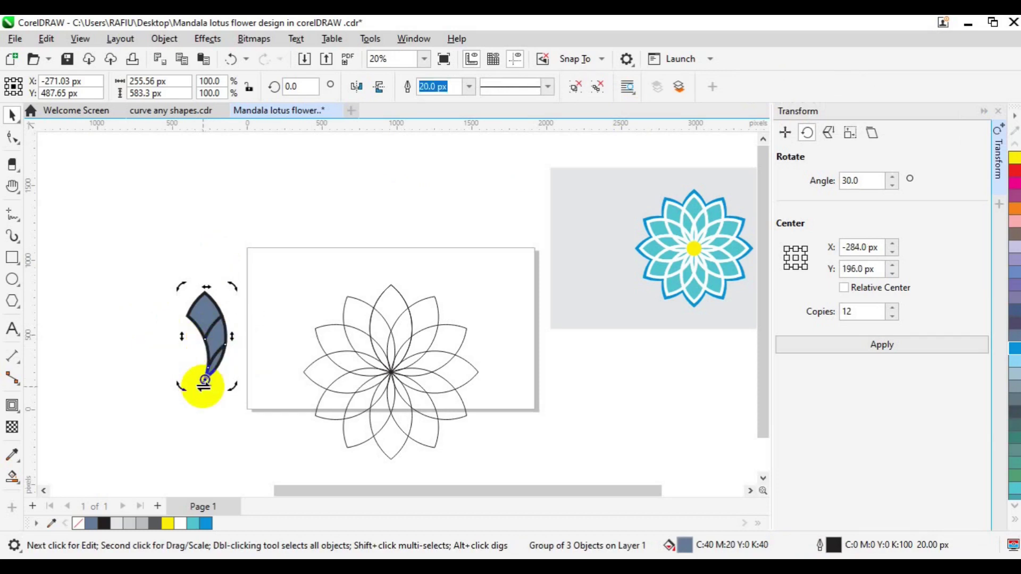
left_click(819, 349)
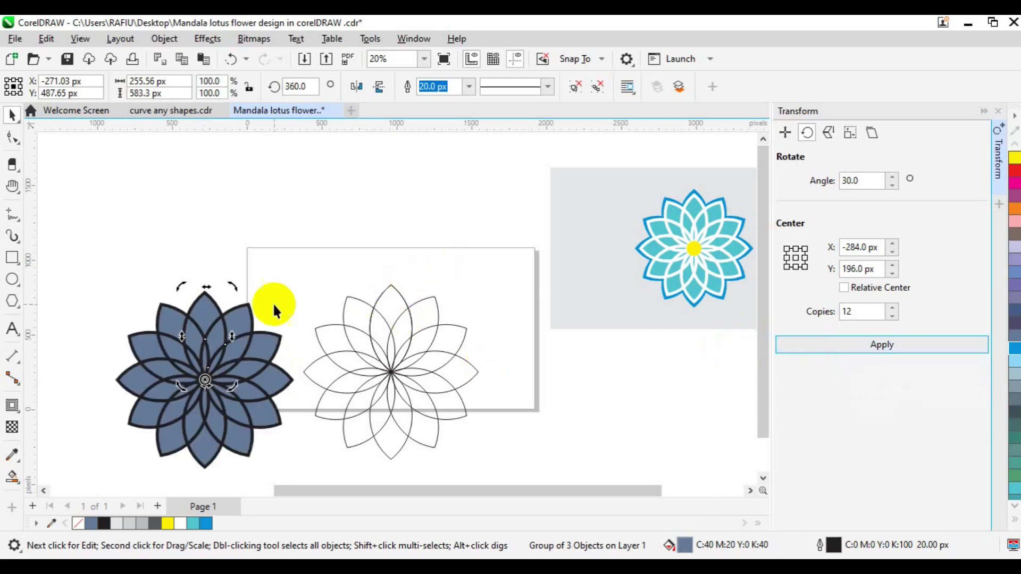
left_click(119, 201)
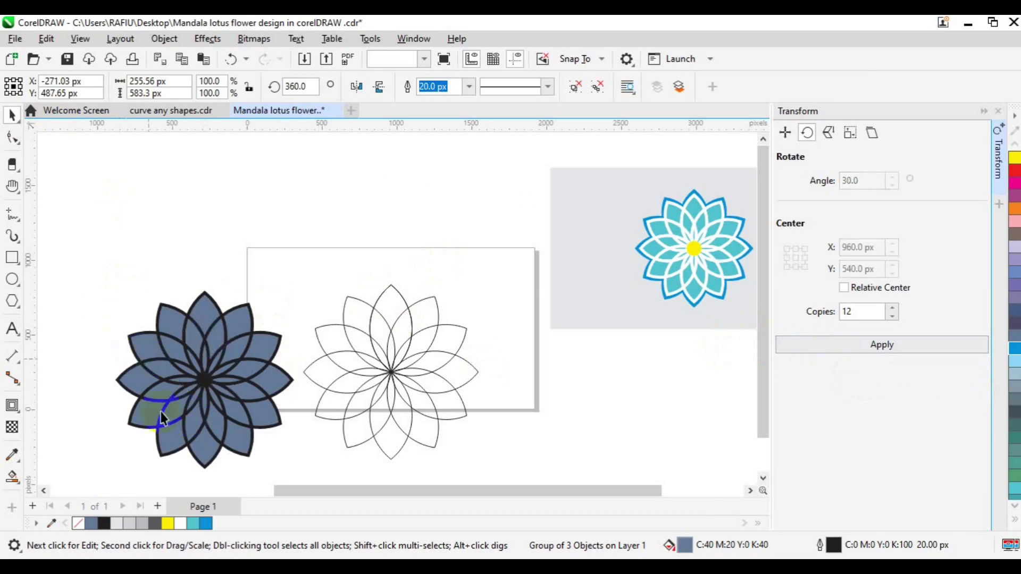
Fill all the rotated petal segments of the flower left of the page with Turquoise and group them.
left_click(190, 346)
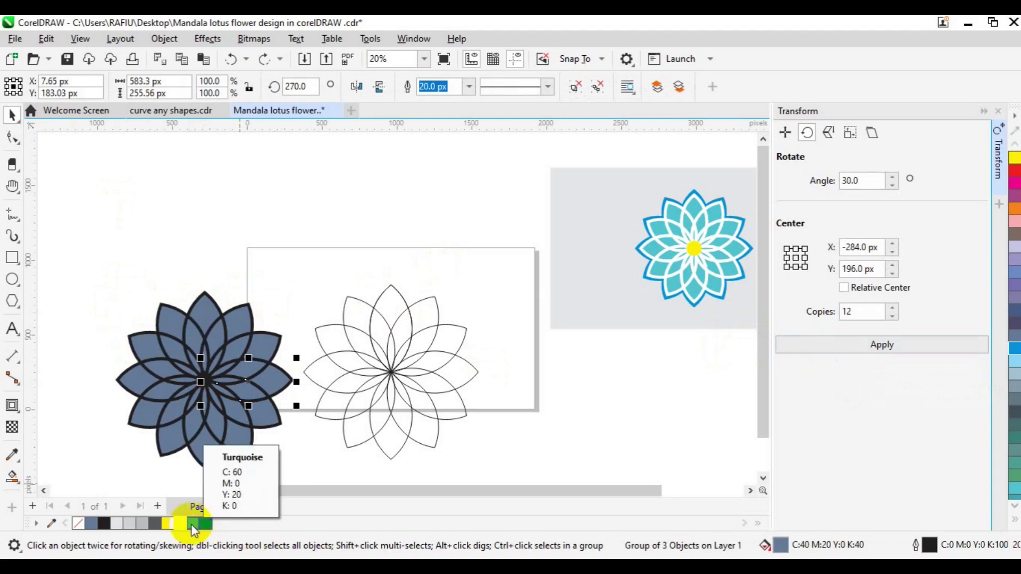
left_click(191, 525)
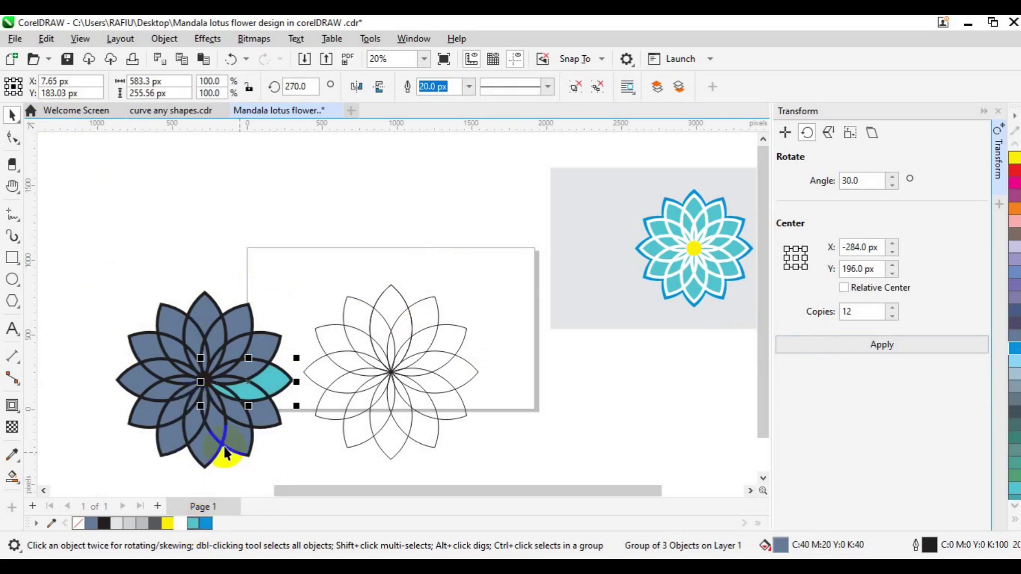
left_click_drag(86, 262, 296, 468)
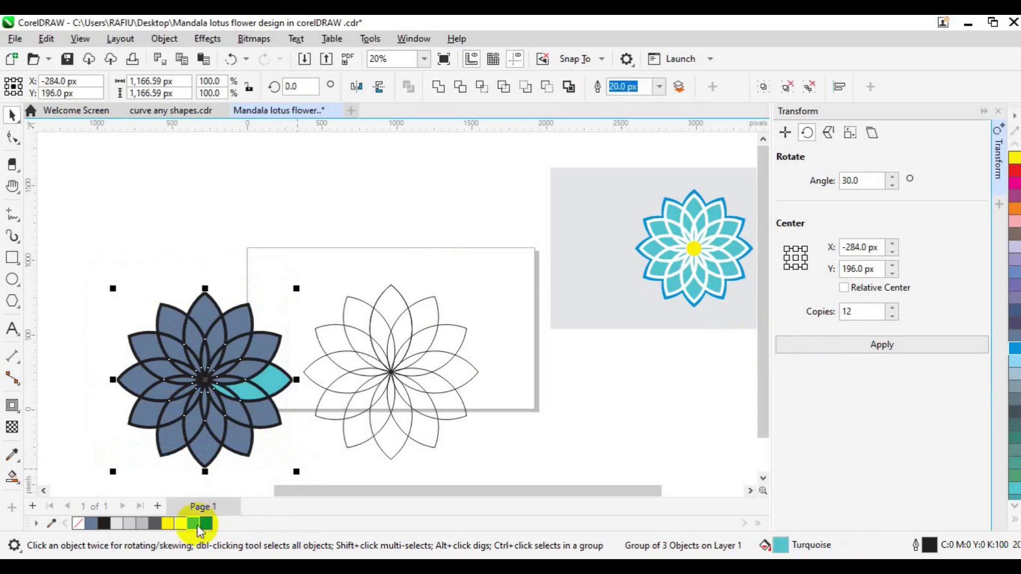
left_click(193, 527)
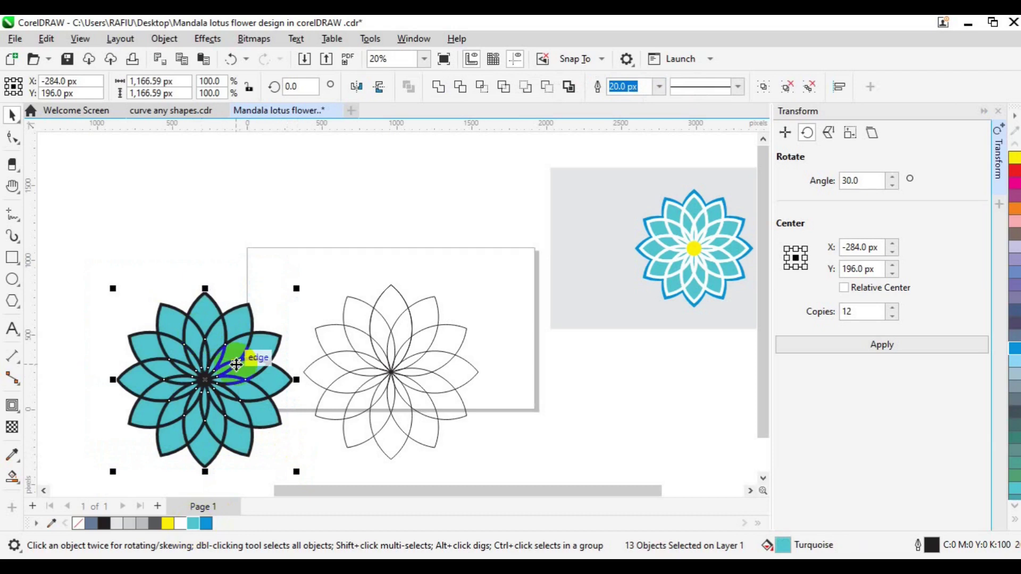
left_click(771, 91)
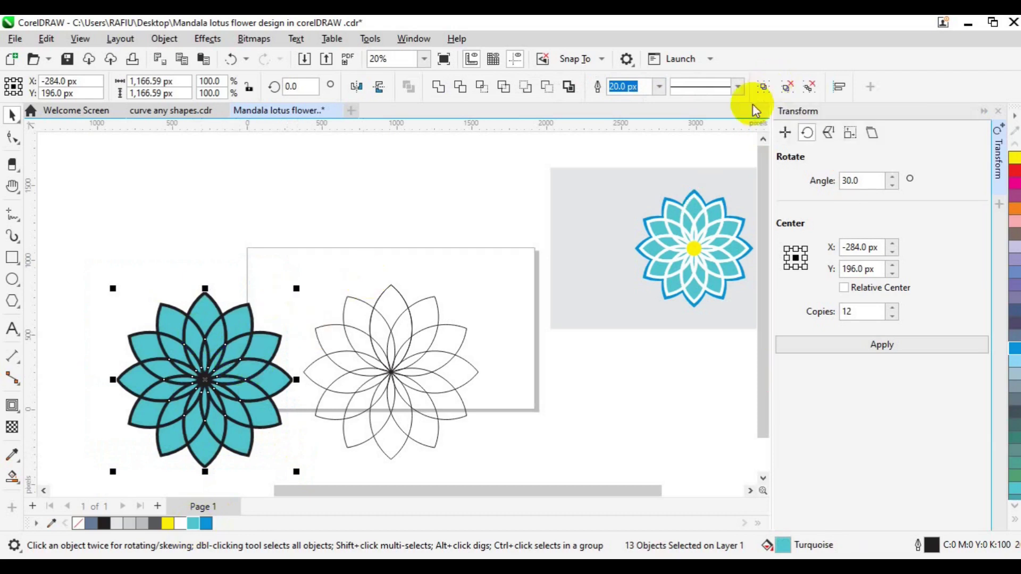
Delete the unfilled outlined flower and center the turquoise flower on the page.
left_click_drag(262, 219, 544, 463)
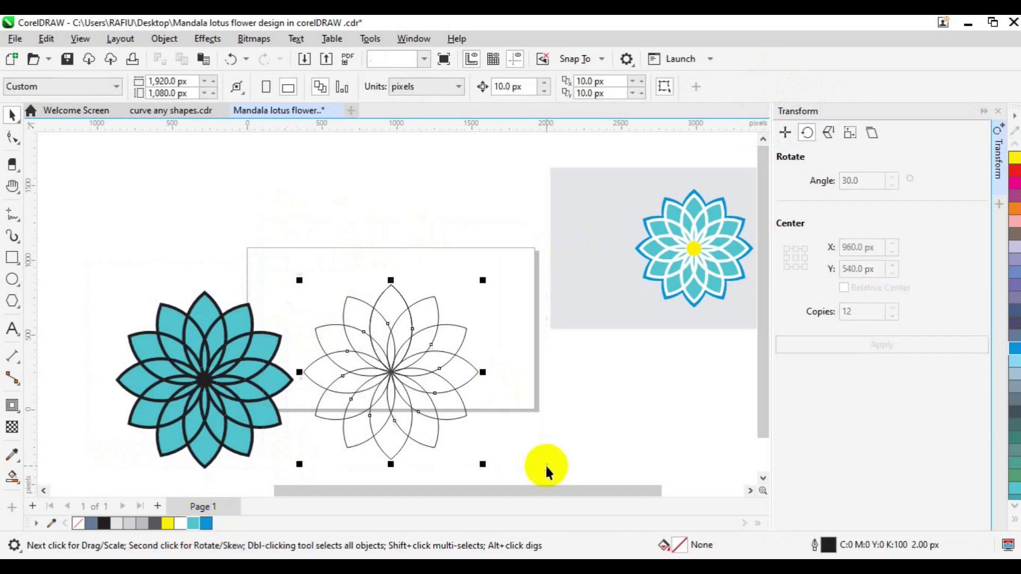
key("Delete")
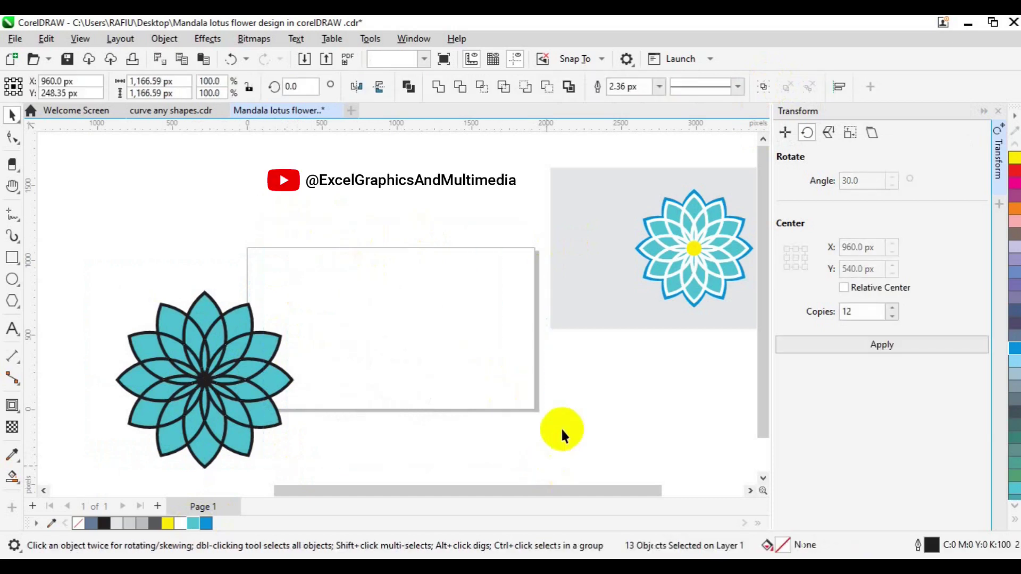
left_click(211, 393)
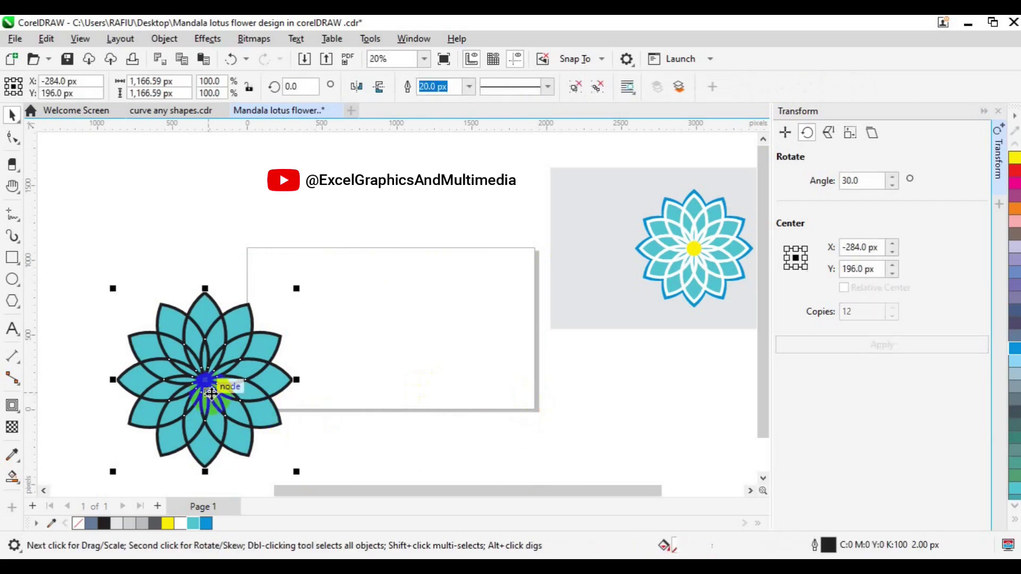
key("p")
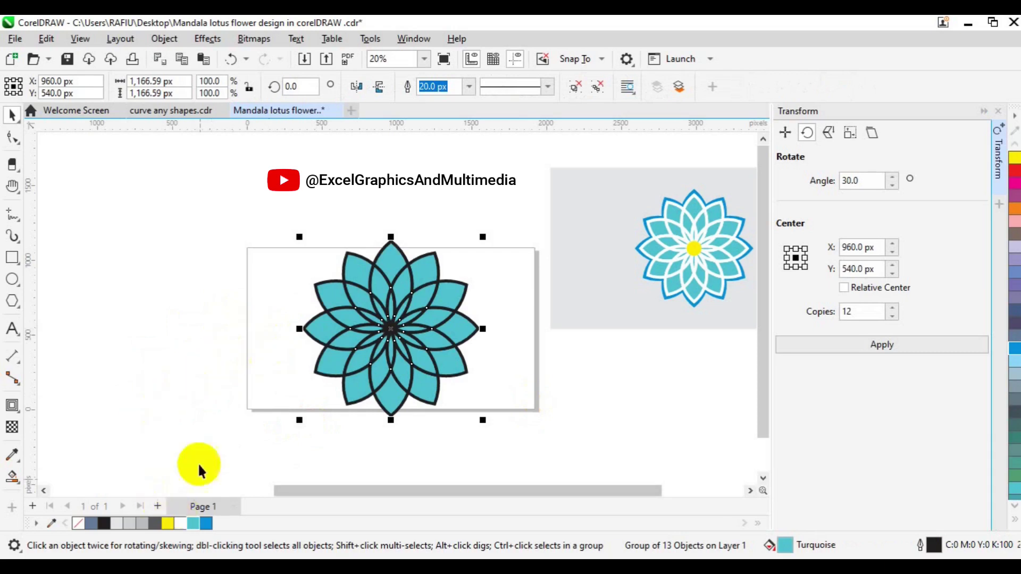
Make the flower's outline white and scale it down about its center to about 804 px.
right_click(181, 526)
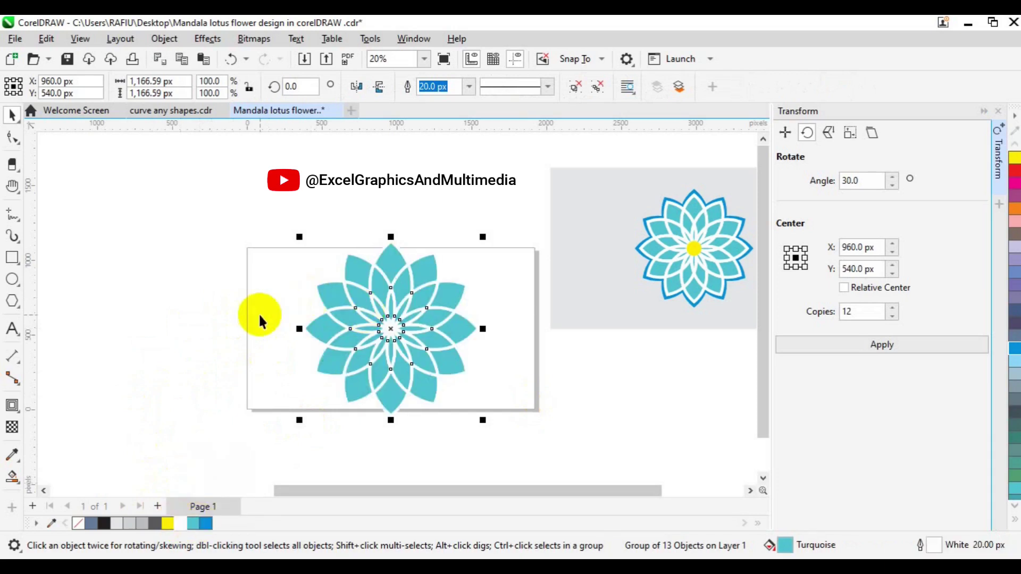
left_click_drag(483, 420, 457, 394)
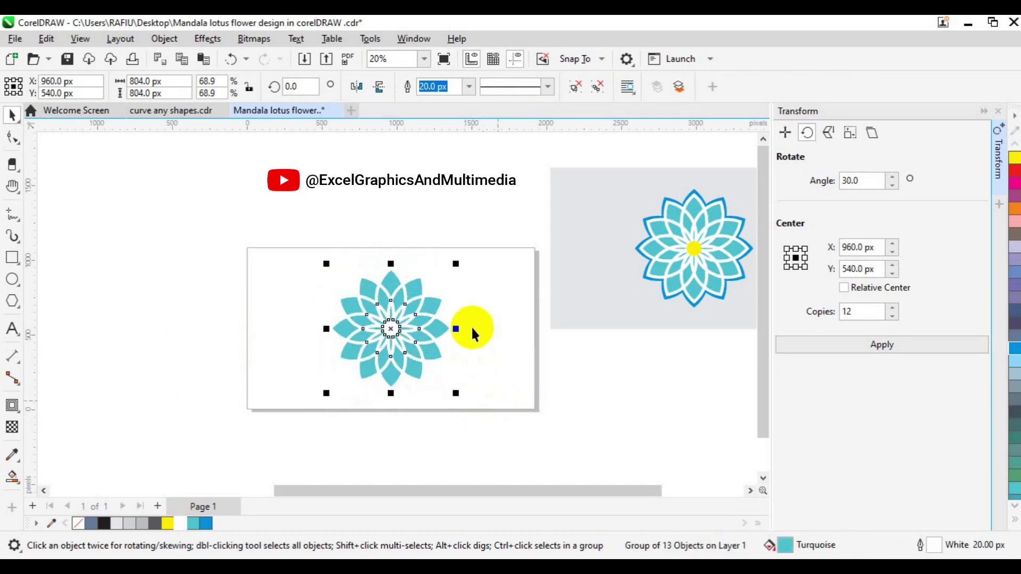
left_click(490, 404)
left_click_drag(490, 405, 434, 328)
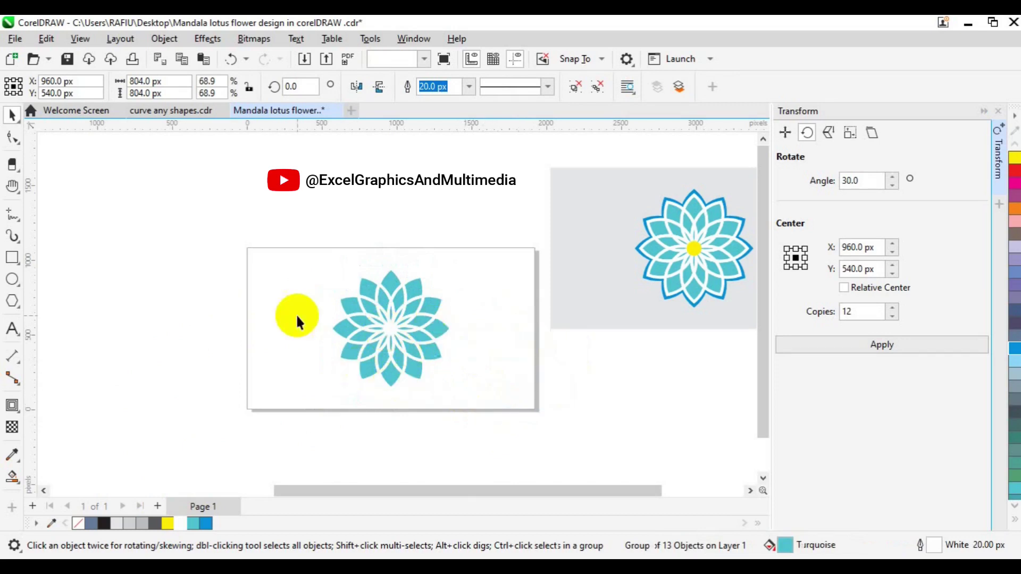
left_click(324, 292)
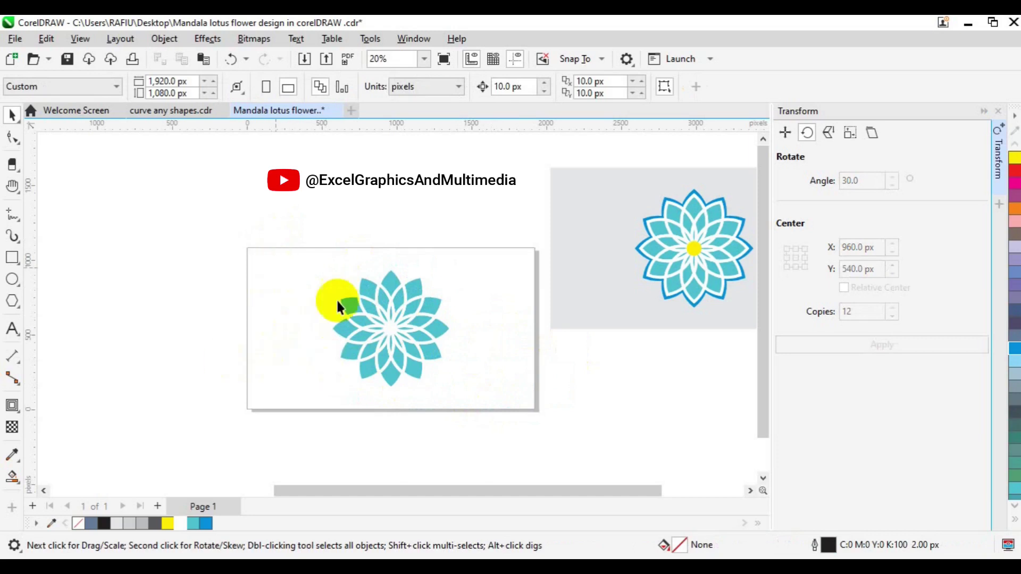
Duplicate the flower in place with a Sky Blue outline on one copy and send that copy to the back of the layer.
left_click(361, 321)
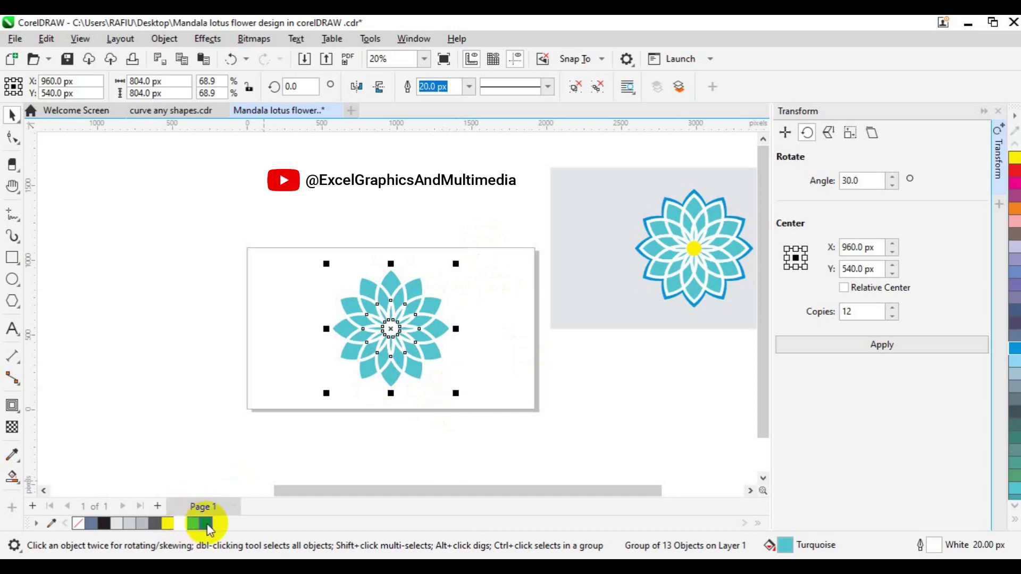
right_click(207, 526)
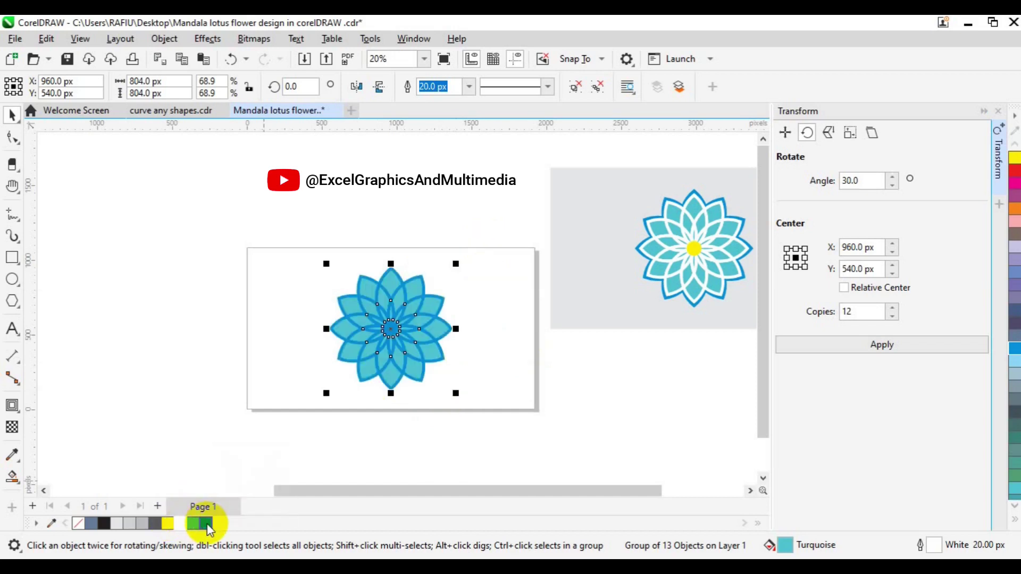
right_click(389, 356)
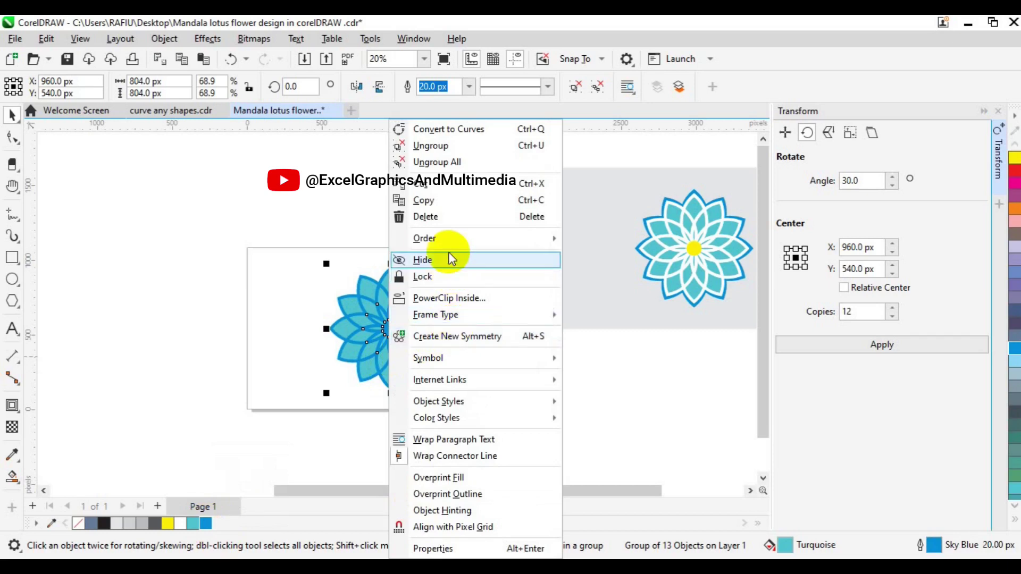
mouse_move(449, 243)
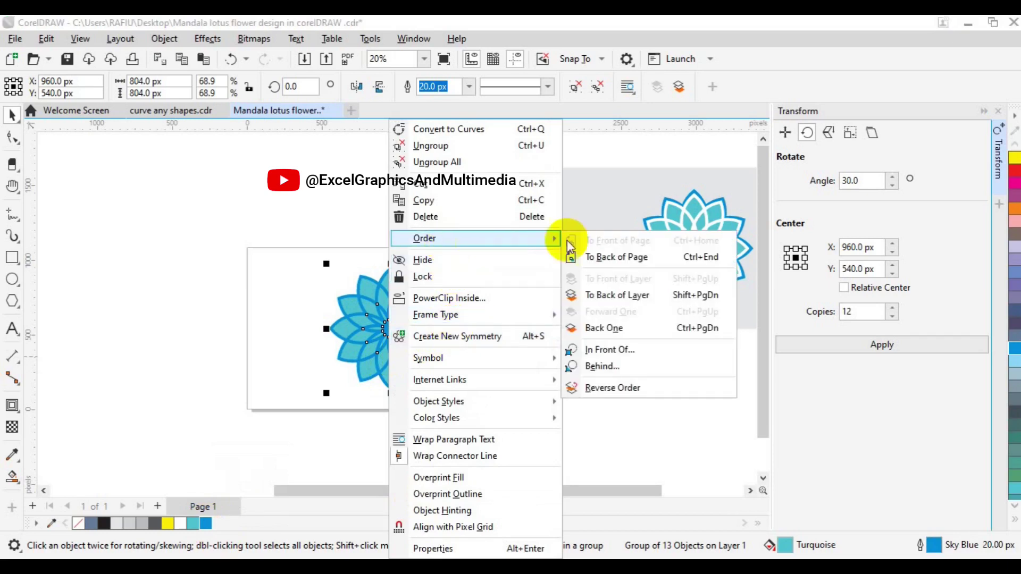
left_click(638, 297)
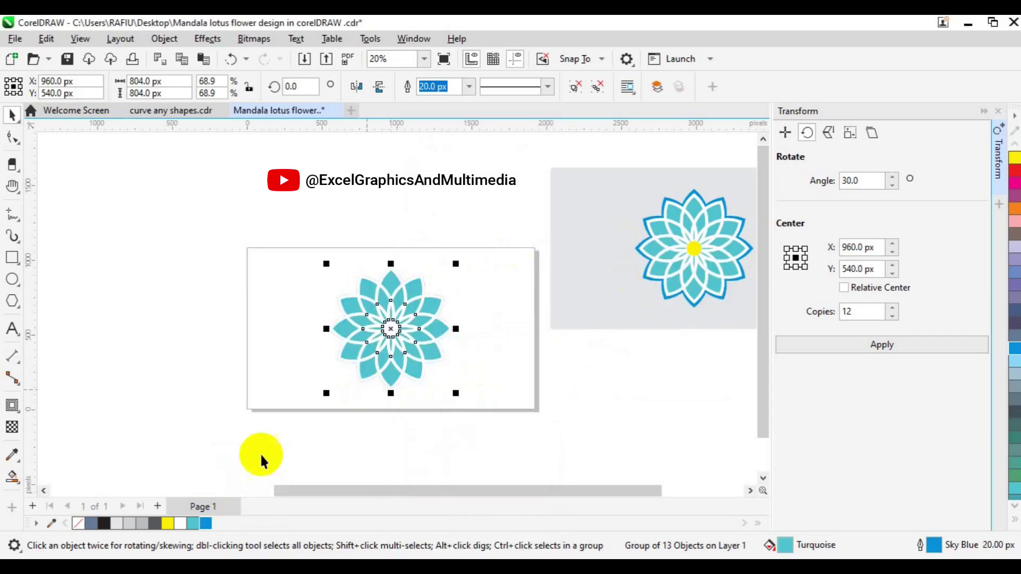
Remove the fill of the blue-outlined copy and enlarge it about its center to about 874 px.
left_click(78, 525)
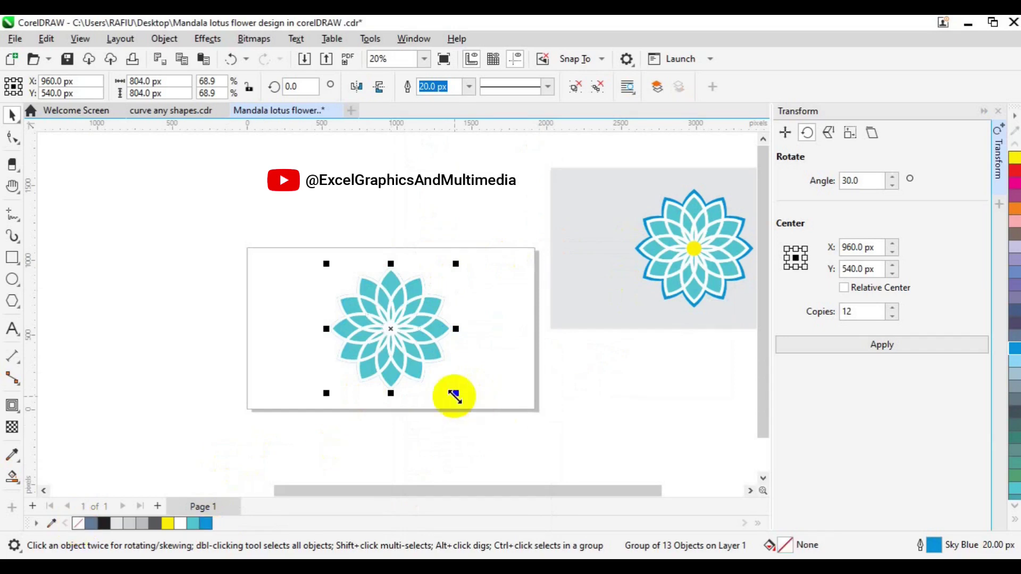
left_click_drag(455, 396, 458, 400)
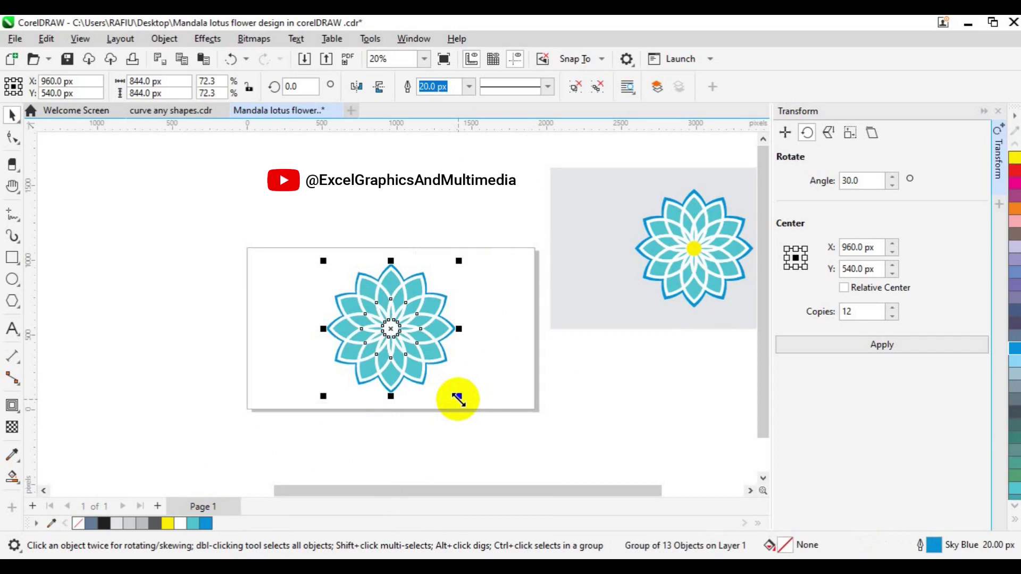
left_click_drag(458, 401, 460, 402)
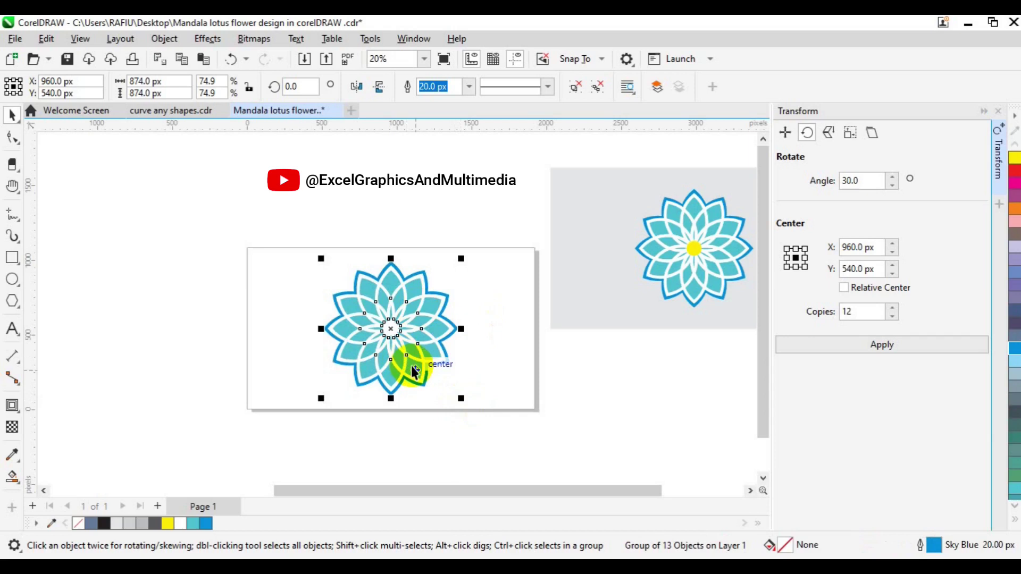
left_click(214, 336)
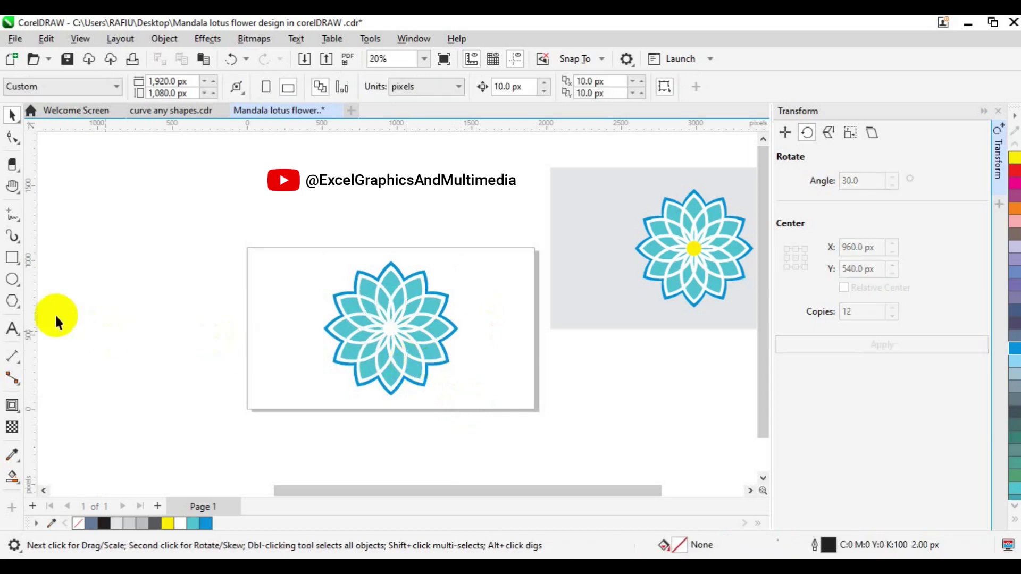
Draw a circle about 140 px in diameter in the empty area left of the page.
left_click(13, 283)
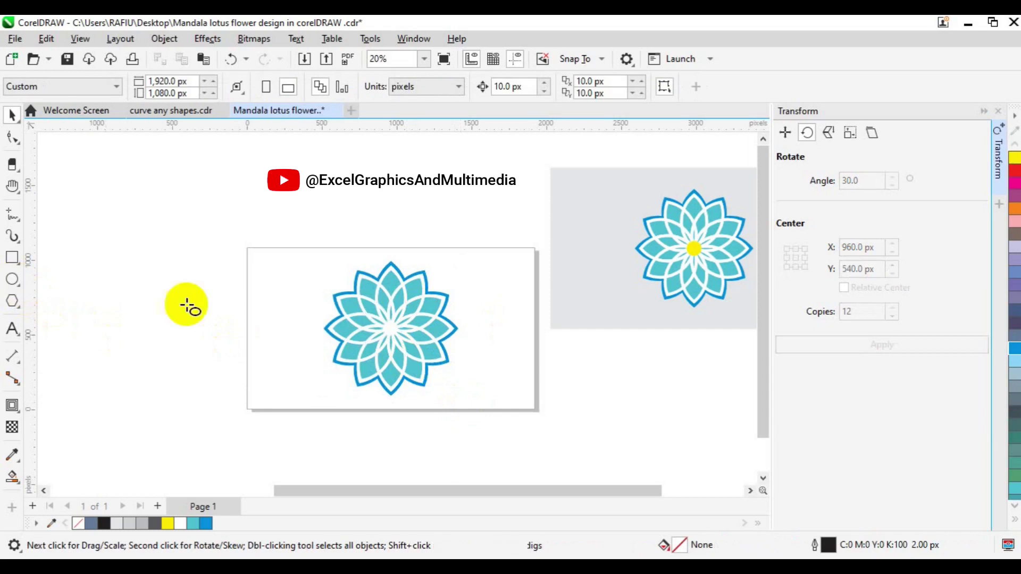
left_click_drag(208, 337, 203, 334)
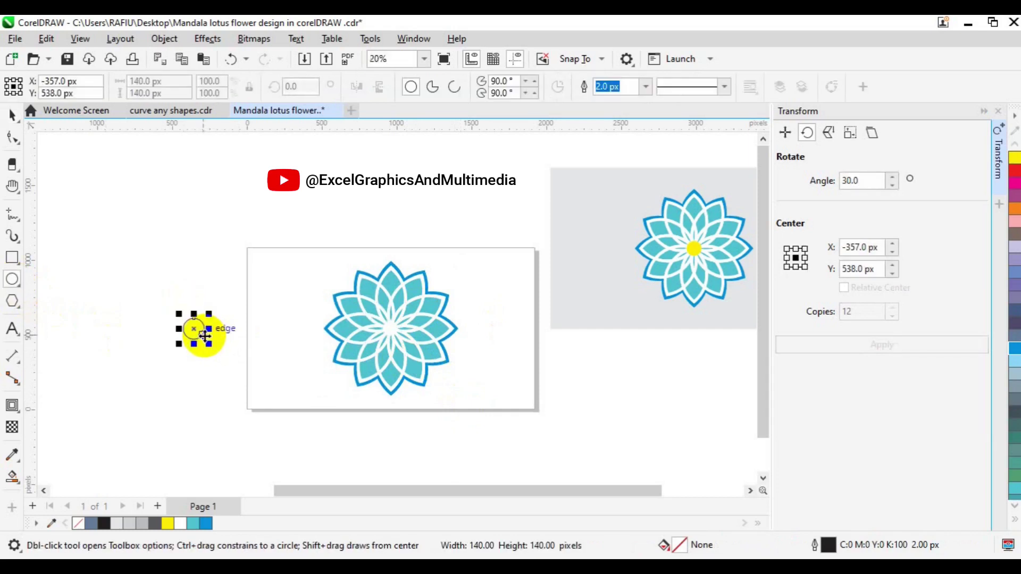
key("space")
Group the white-outlined flower with its blue-outlined copy.
left_click_drag(275, 225, 520, 410)
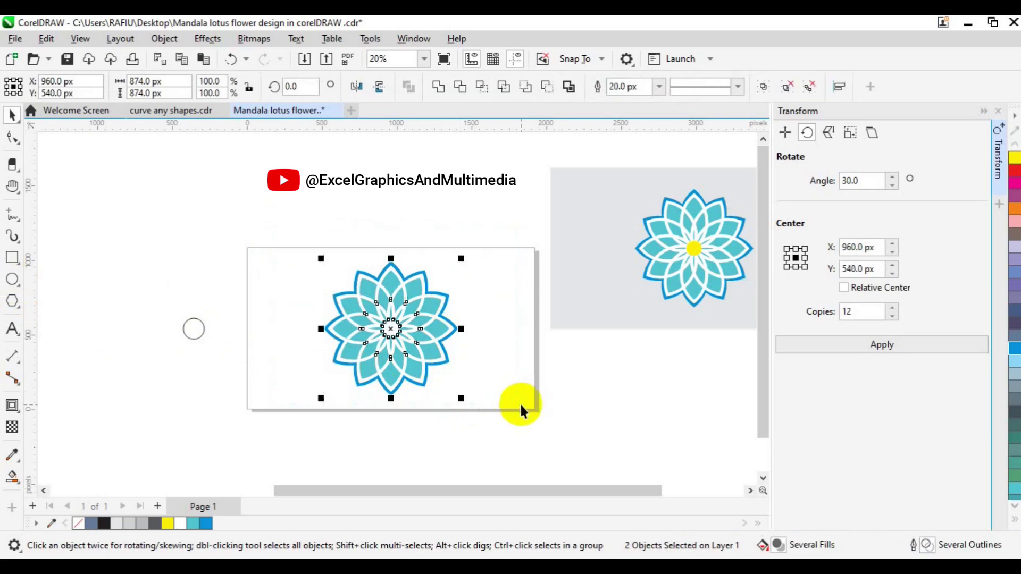
key("ctrl+g")
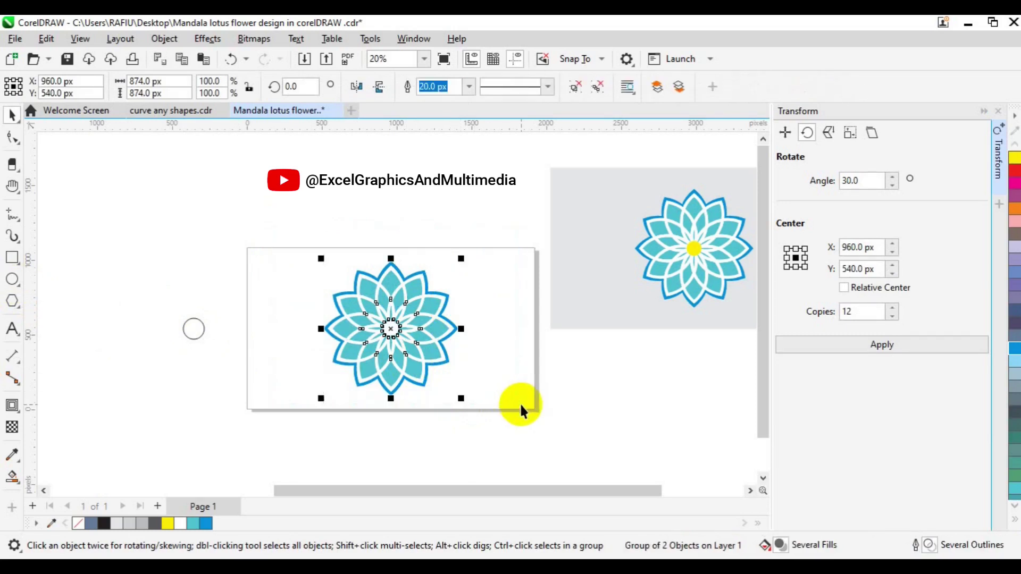
left_click(616, 379)
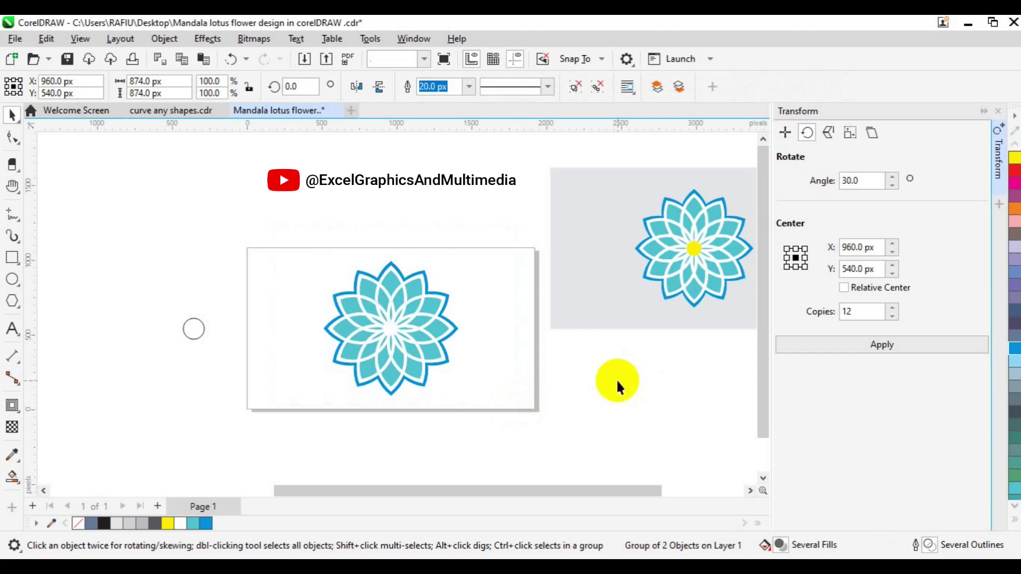
Center the small circle on the page over the flower and give it a Yellow fill with no outline.
left_click(196, 327)
key("p")
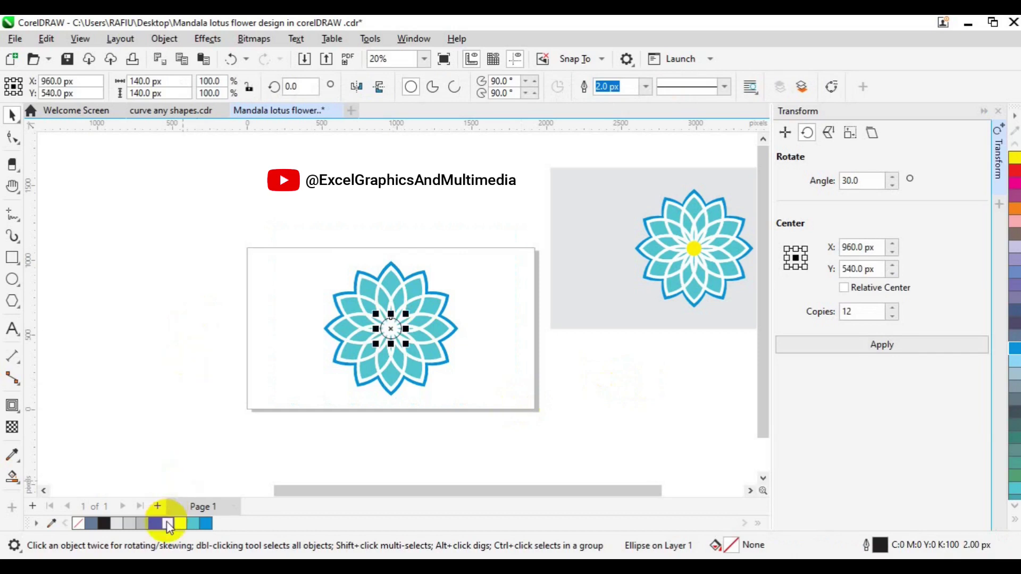
left_click(167, 521)
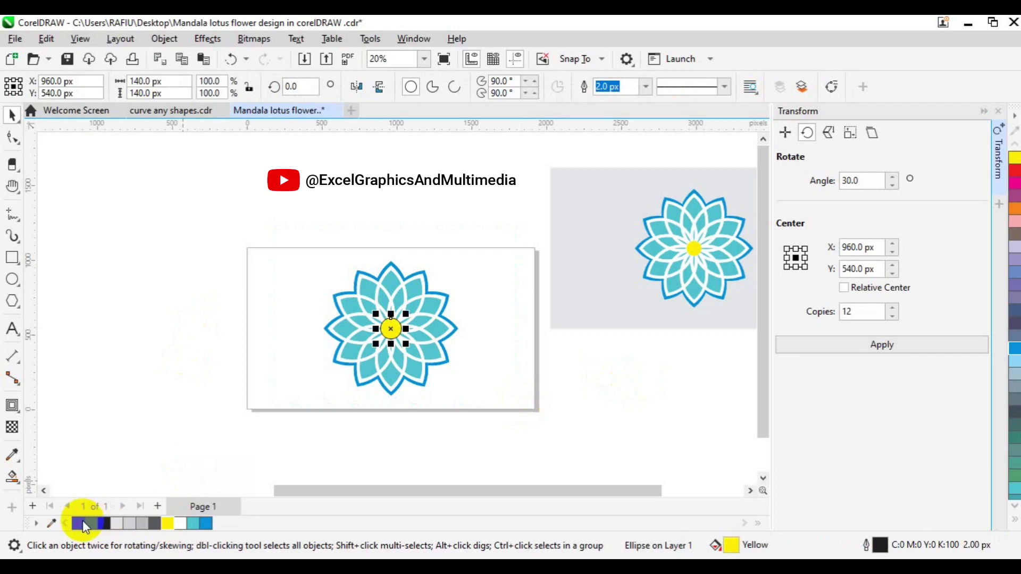
right_click(80, 523)
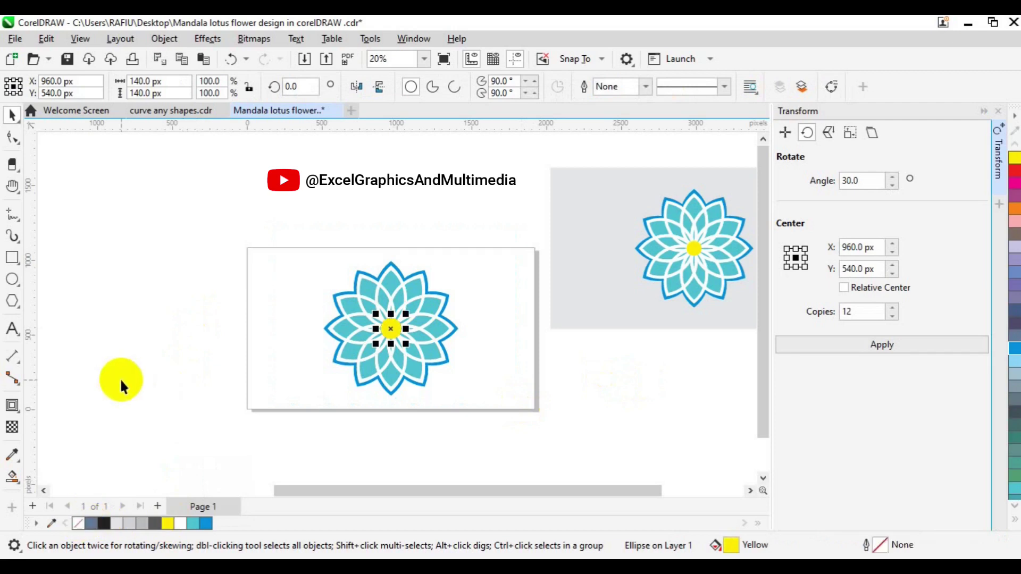
Group the flower with its yellow center and scale the group down about its center to about 766 px.
left_click_drag(286, 211, 514, 402)
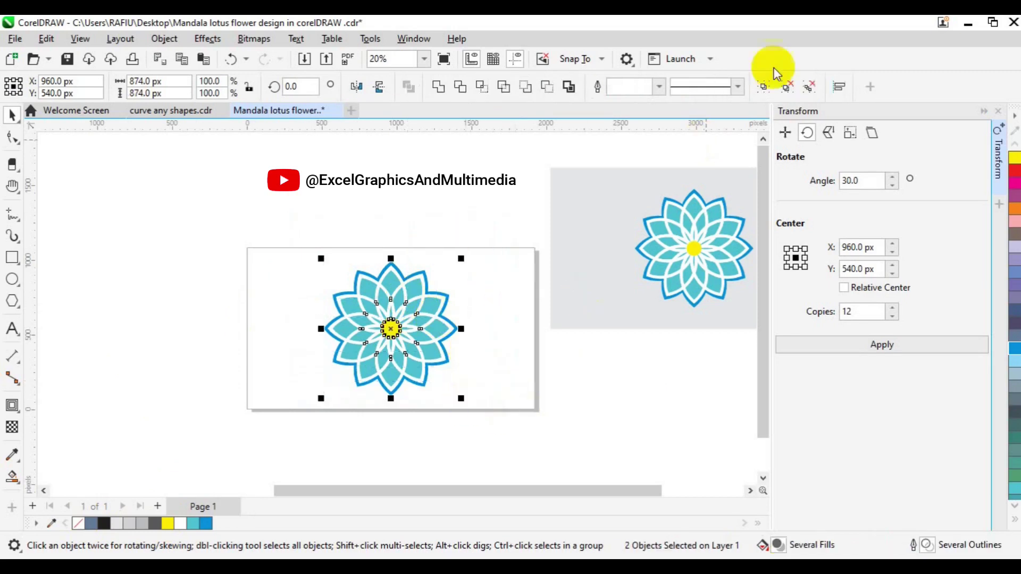
left_click(766, 86)
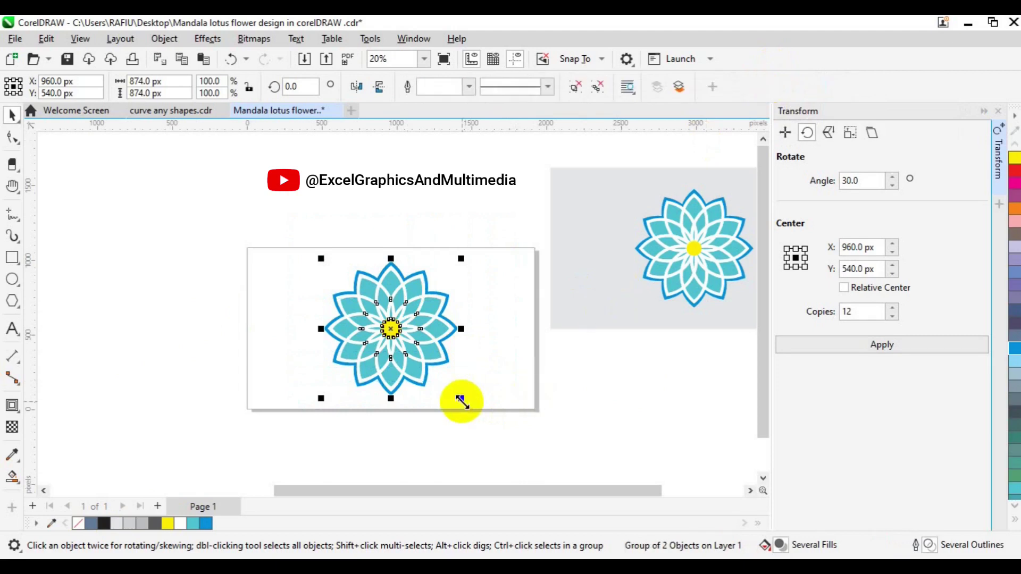
left_click_drag(460, 400, 453, 396)
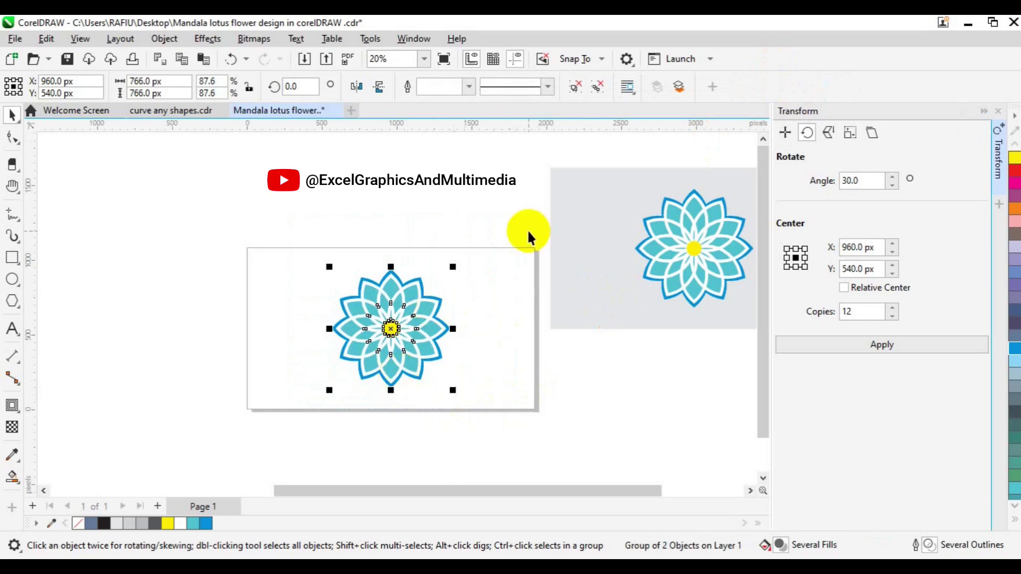
left_click(524, 263)
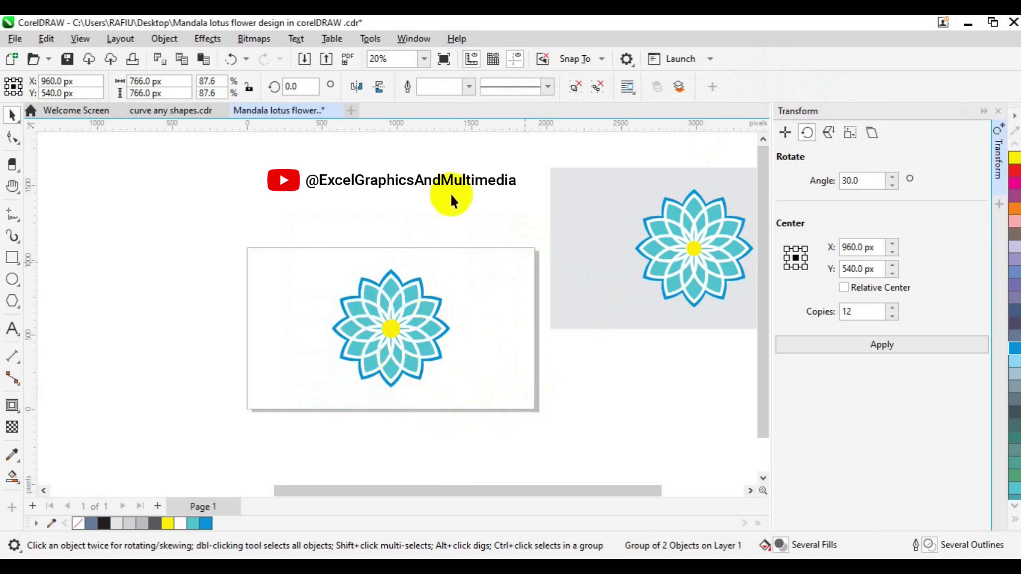
left_click(429, 369)
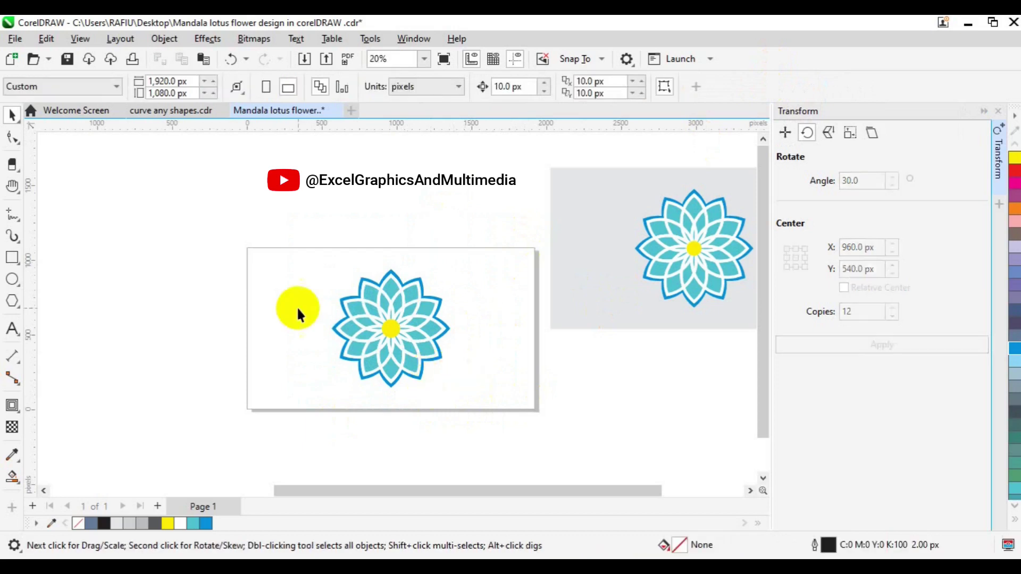
Add a page-sized background rectangle behind the flower with a light gray fill and no outline.
left_click(13, 259)
double_click(13, 259)
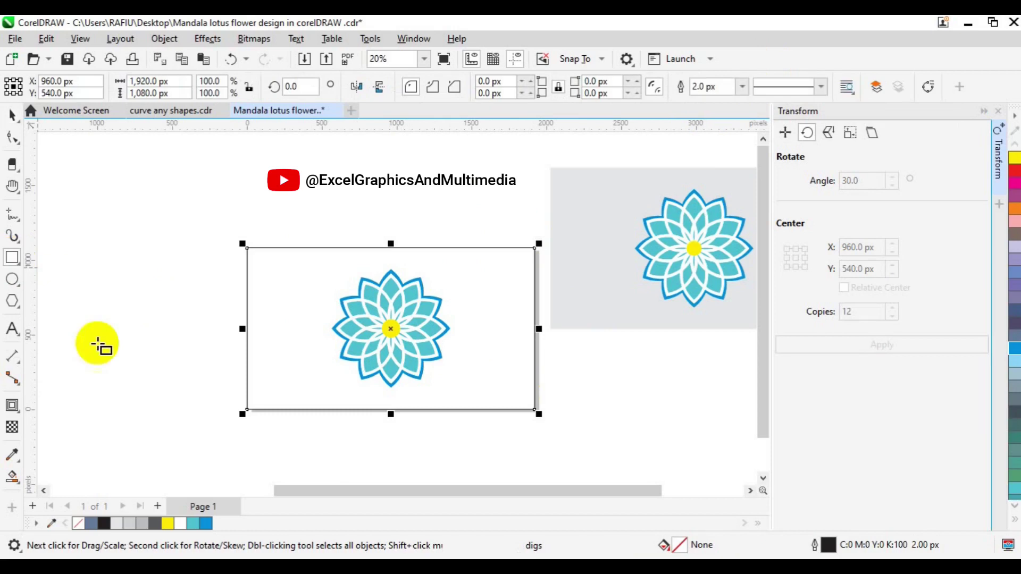
left_click(130, 523)
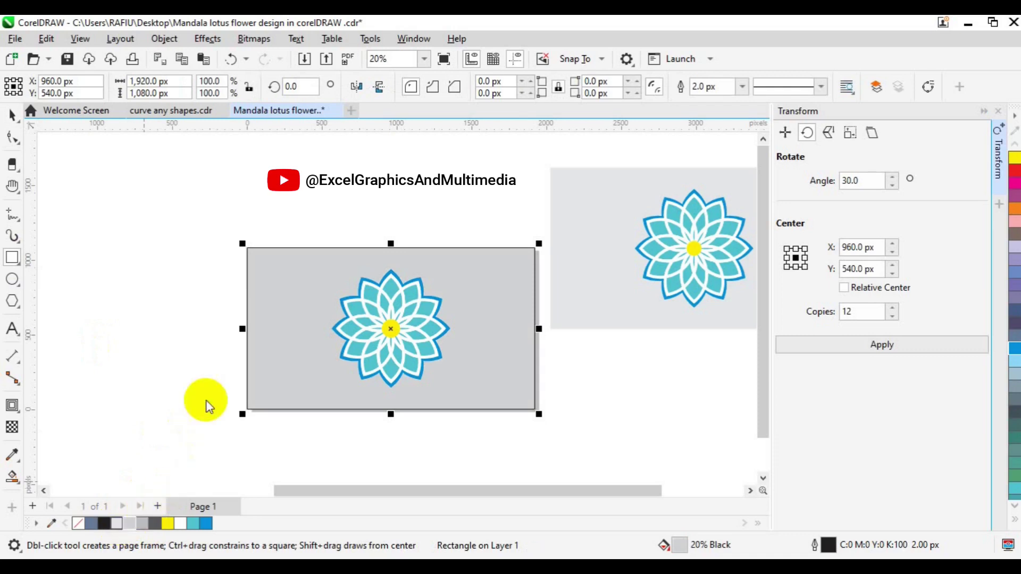
left_click(78, 523)
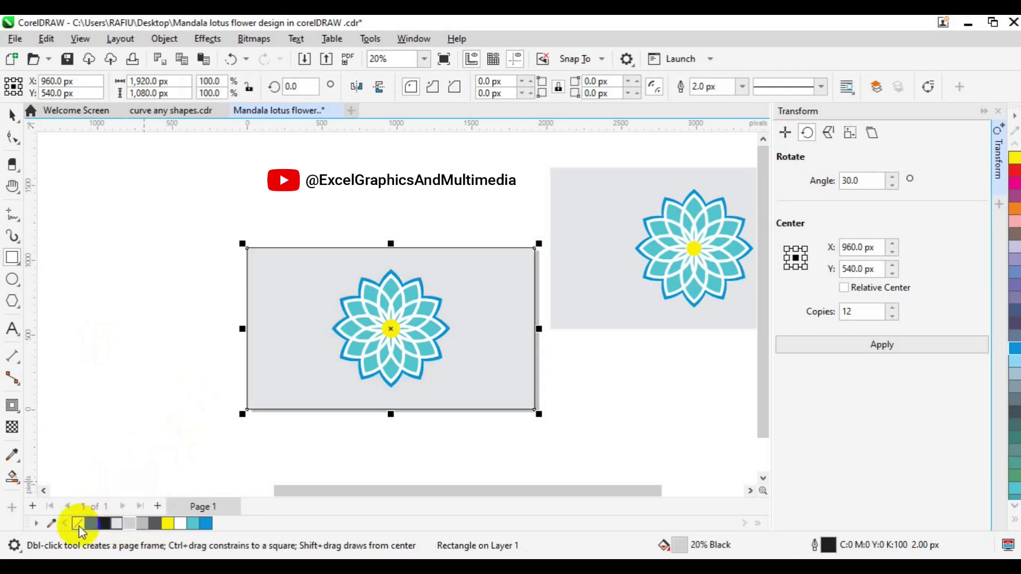
right_click(78, 524)
left_click(155, 419)
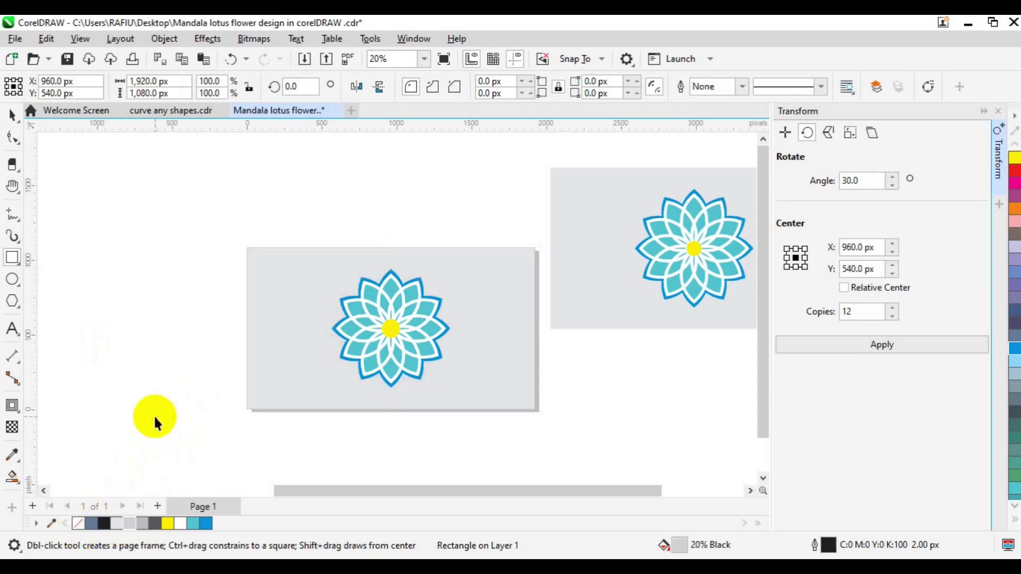
key("space")
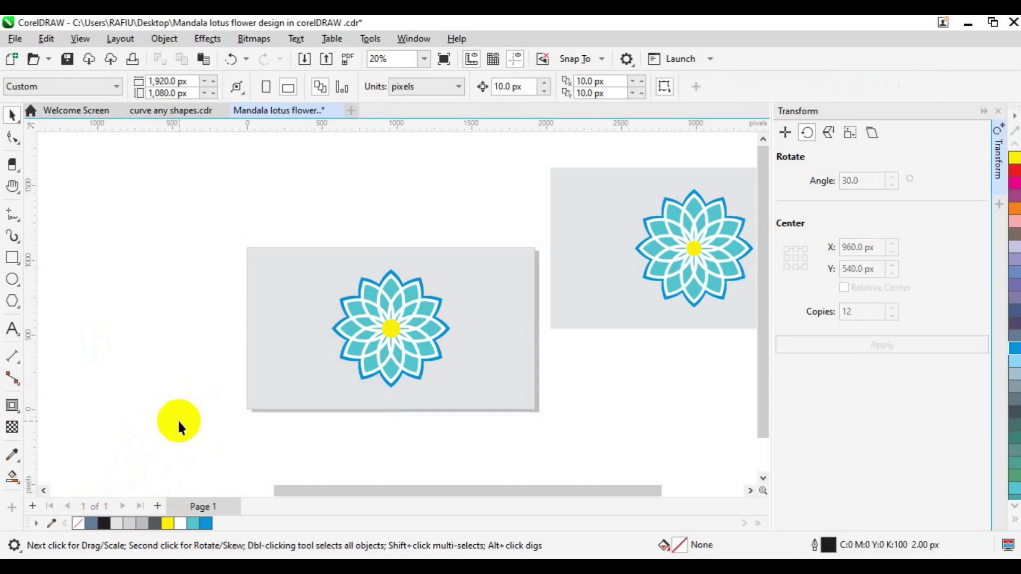